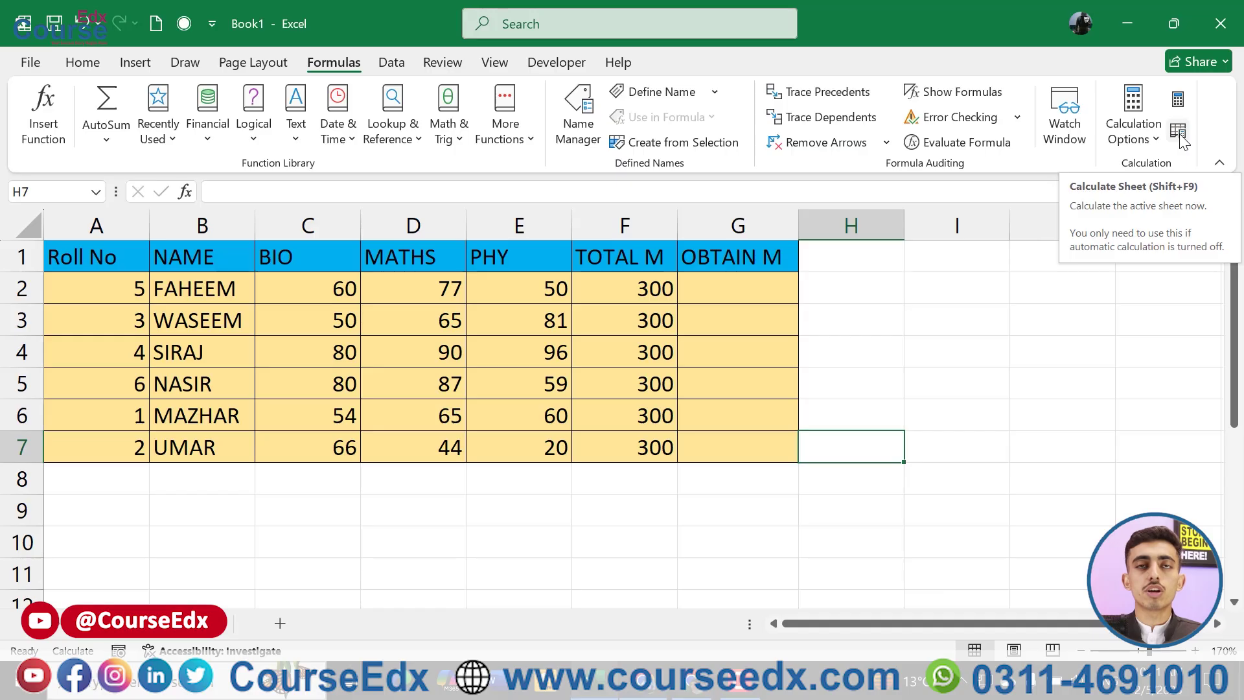
- Calculate the obtained marks in G2 with the formula =C2+D2+E2 and fill it down to G7
left_click(744, 295)
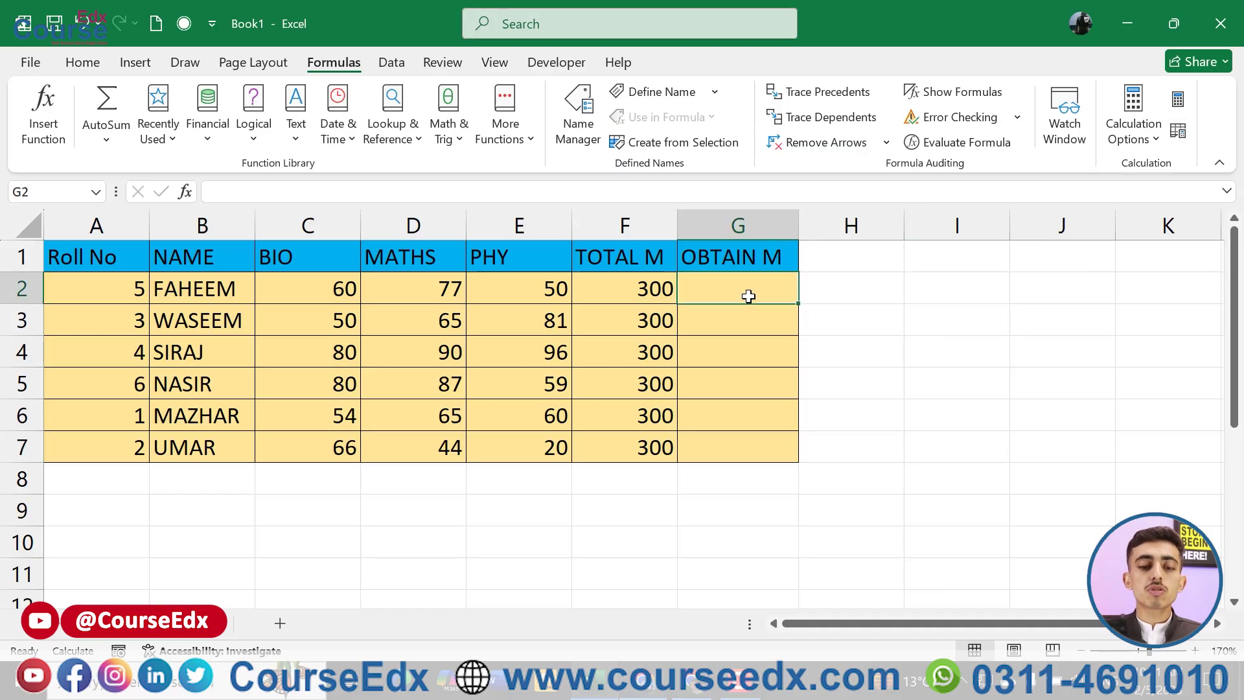
type("=")
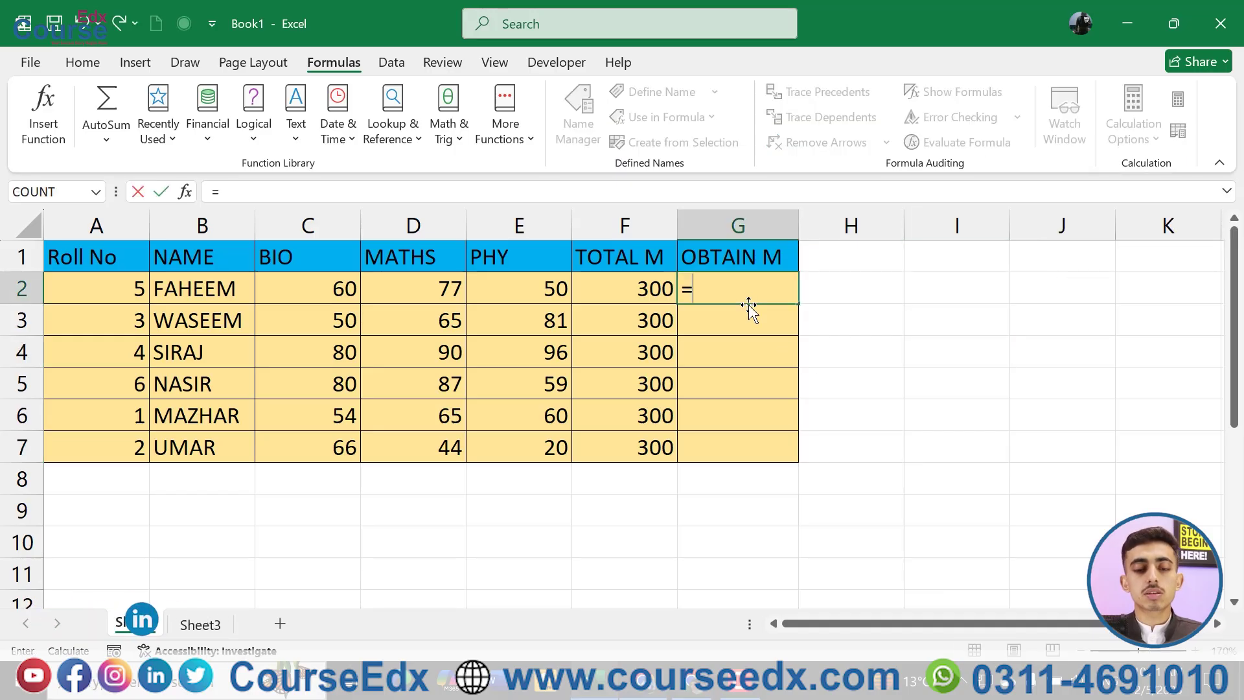
left_click(311, 283)
type("+")
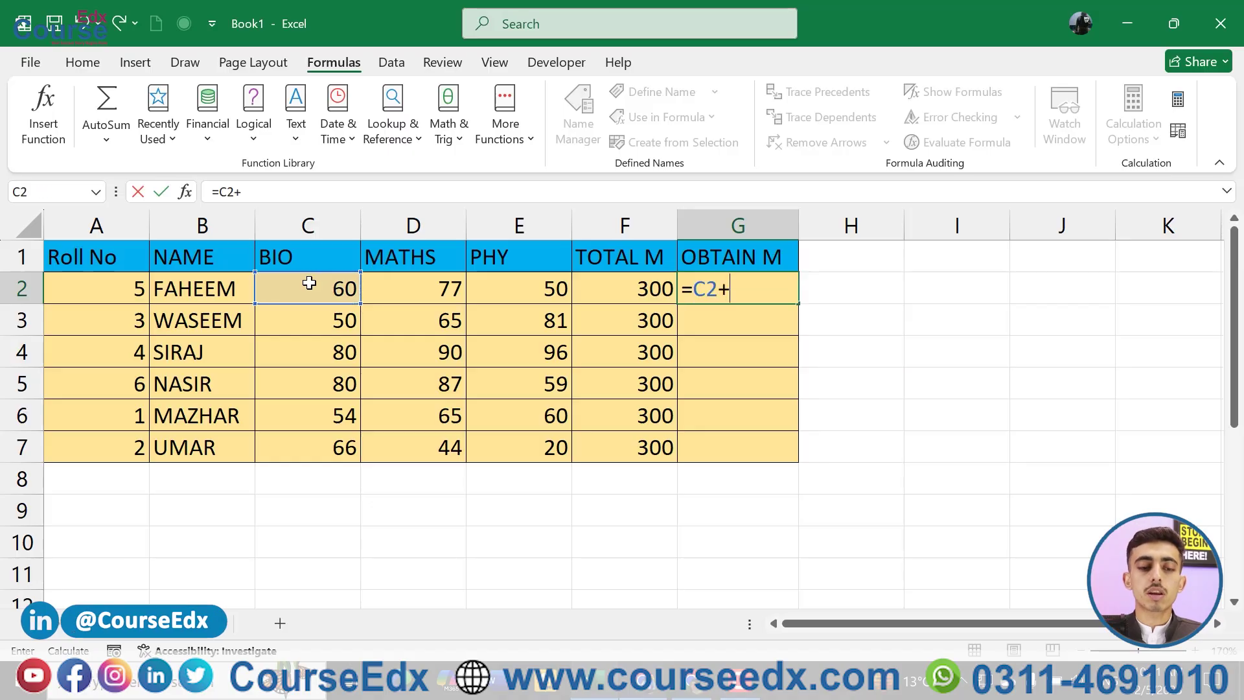
left_click(397, 290)
type("+")
left_click(510, 290)
key("Return")
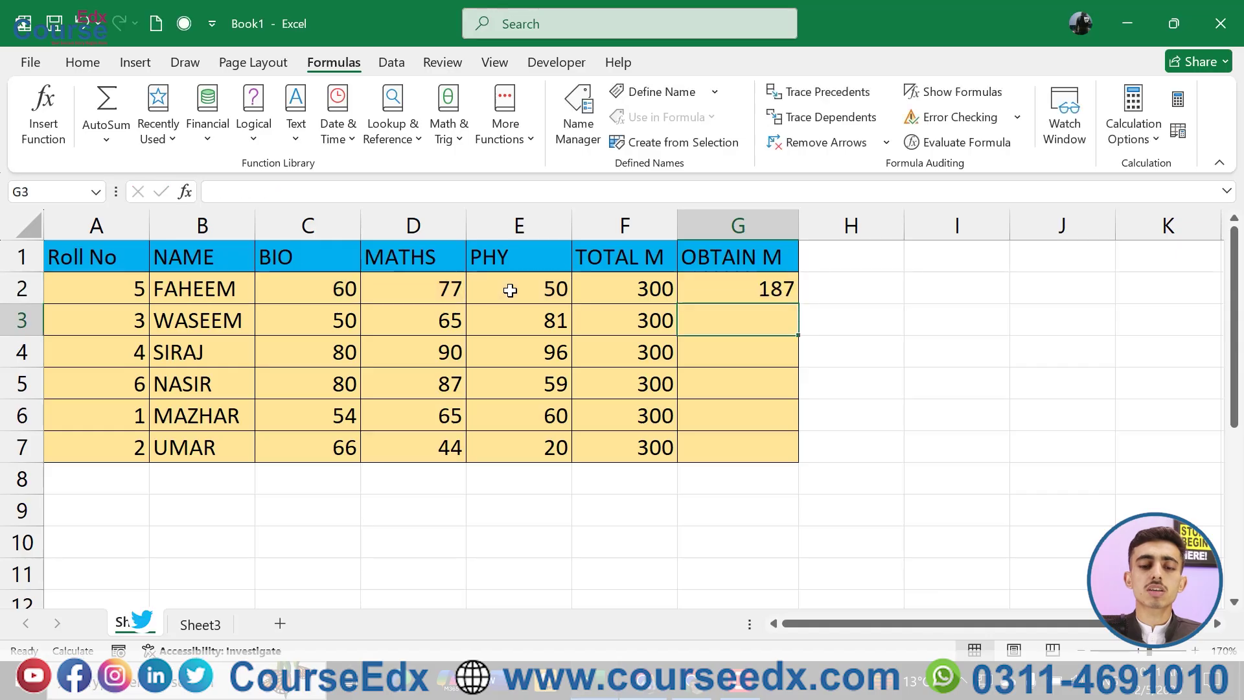
left_click(722, 280)
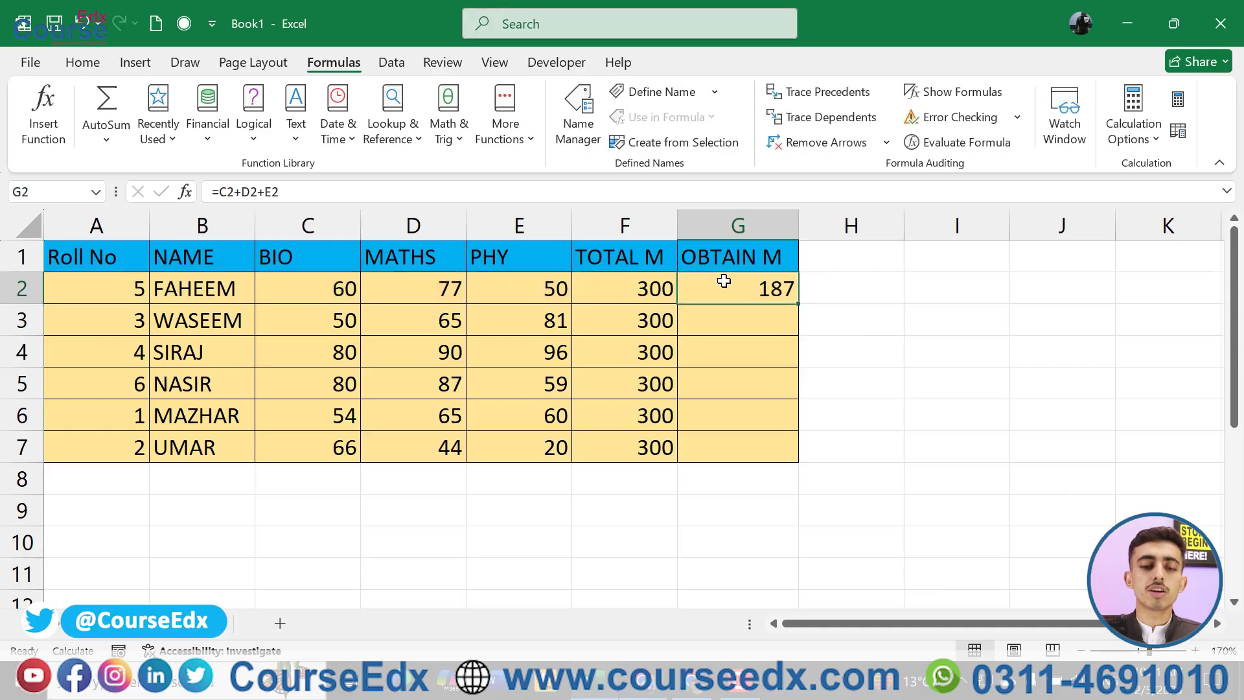
double_click(797, 300)
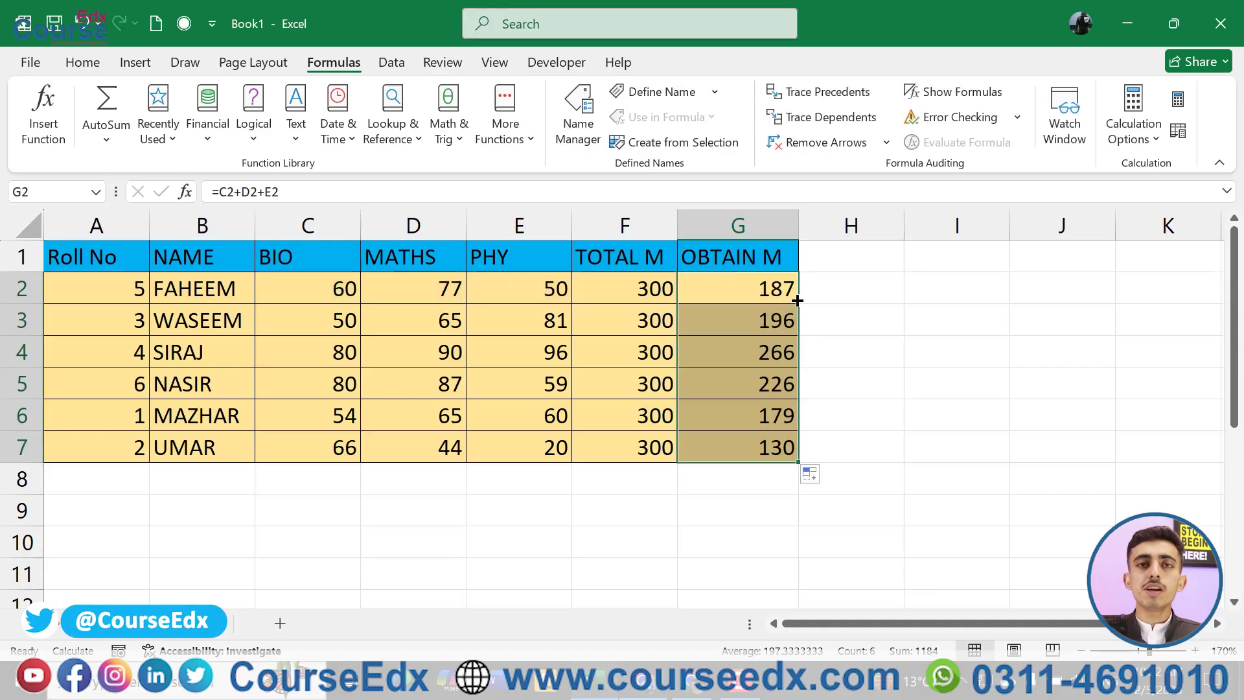
- Set the PHY mark in E2 to 100 and check the formula result in G2
left_click(515, 292)
type("1000")
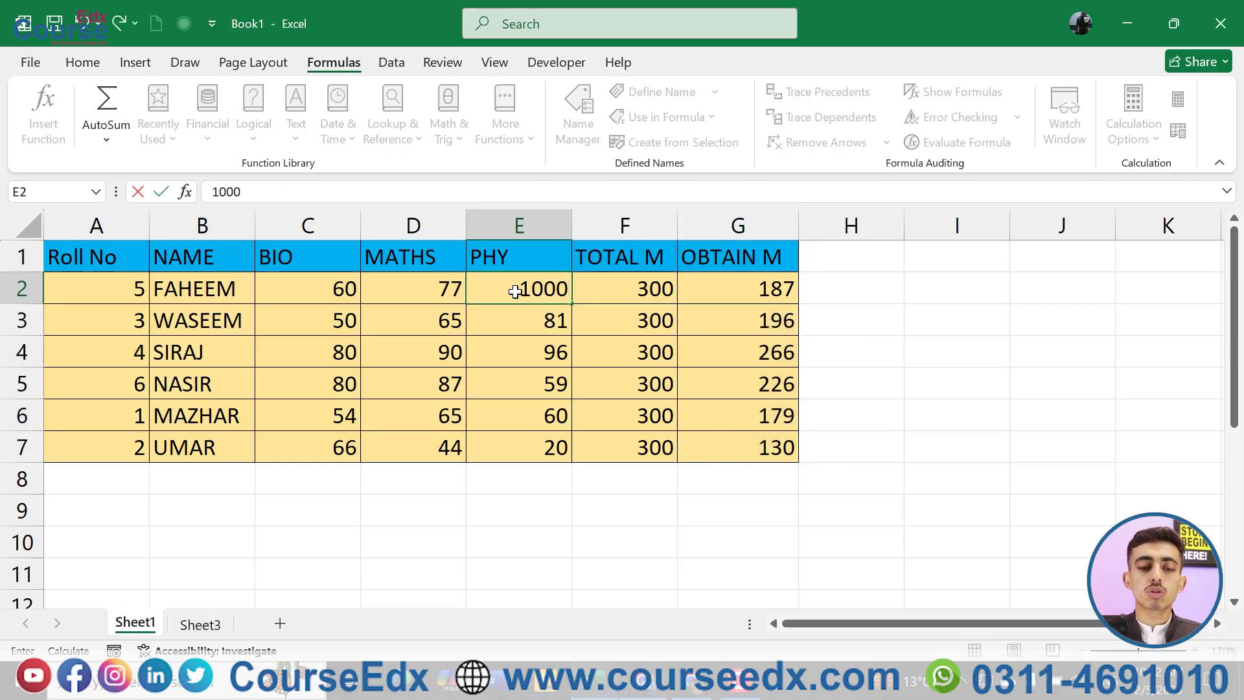
key("BackSpace")
key("Return")
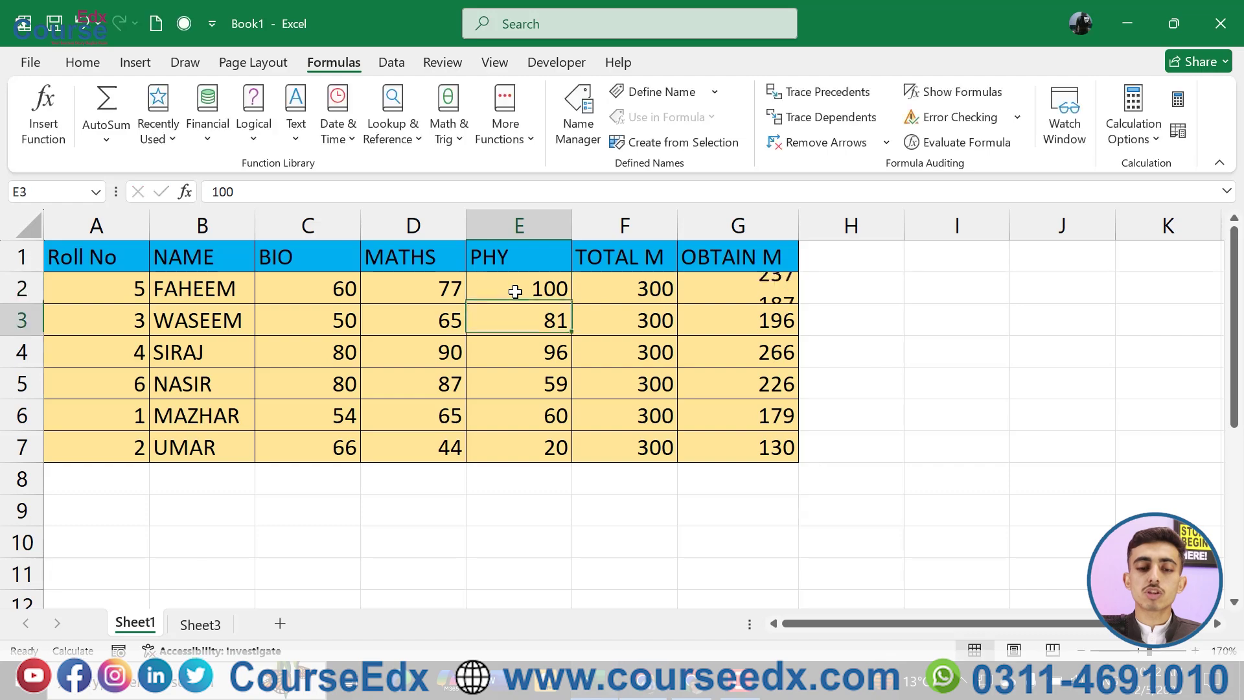
left_click(753, 294)
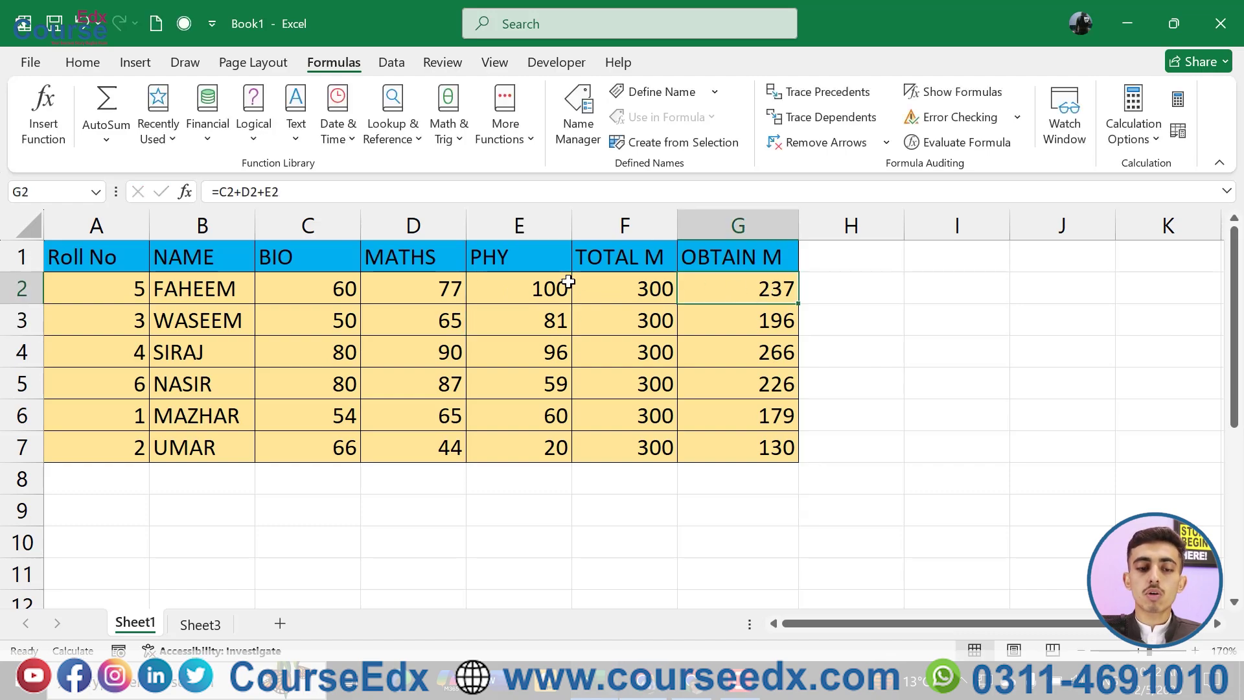
- Set the PHY mark in E2 to 50 and check the obtained marks in G2
left_click(547, 283)
type("50")
key("Return")
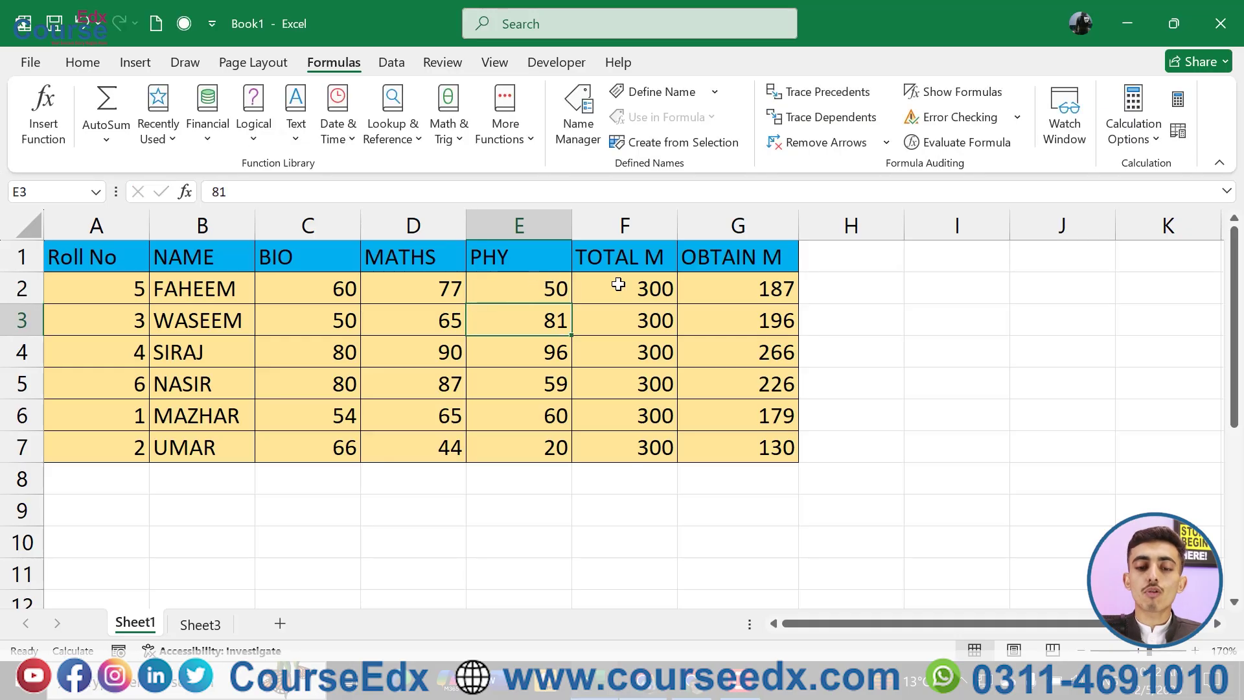
left_click(787, 285)
- Set the PHY mark in E2 to 100 and view the available calculation options without changing them
left_click(544, 282)
type("100")
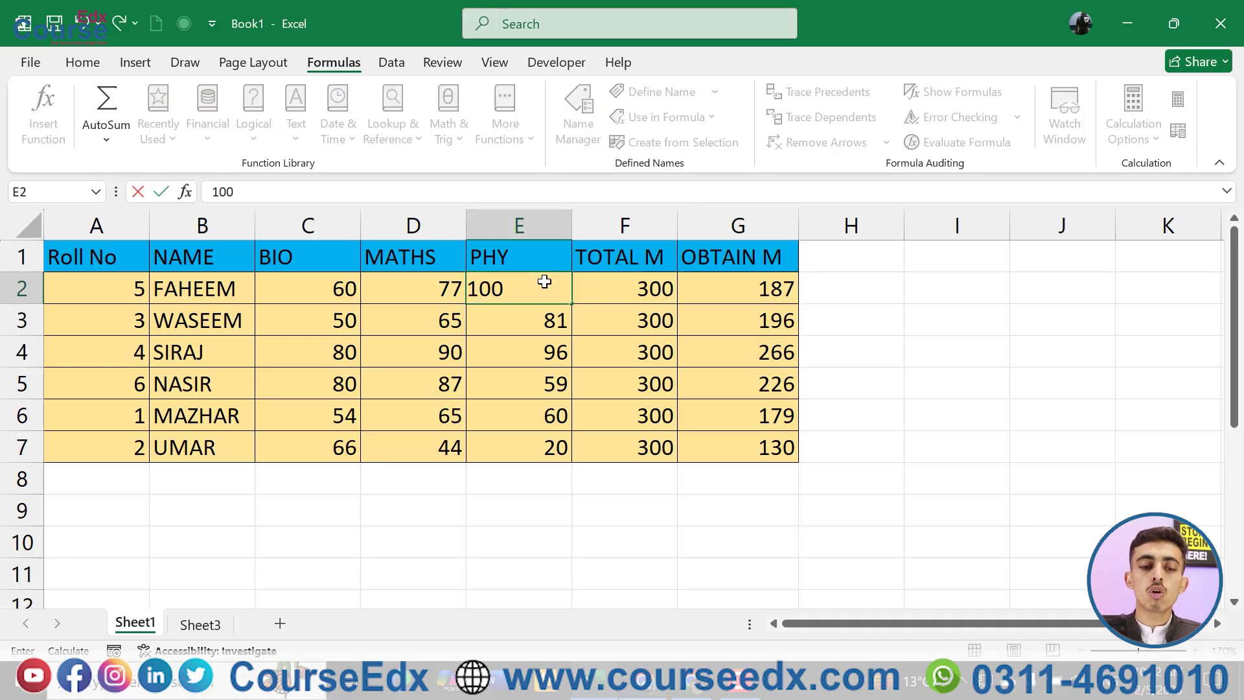
key("Return")
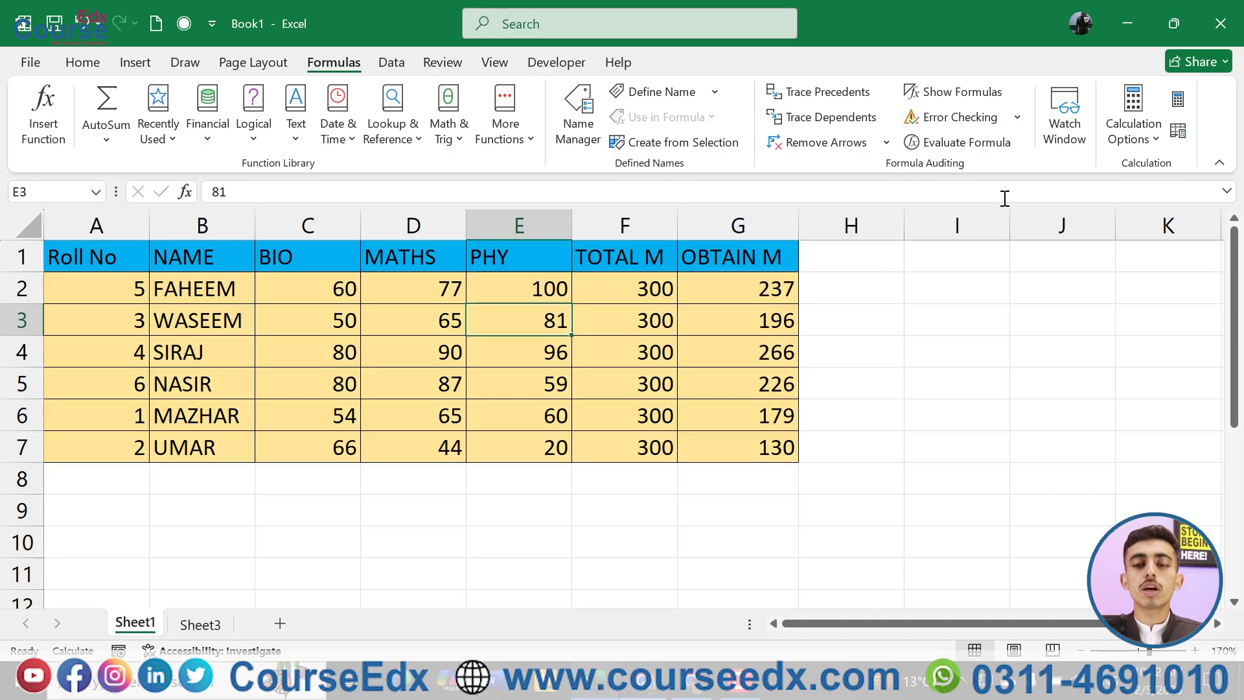
left_click(1143, 145)
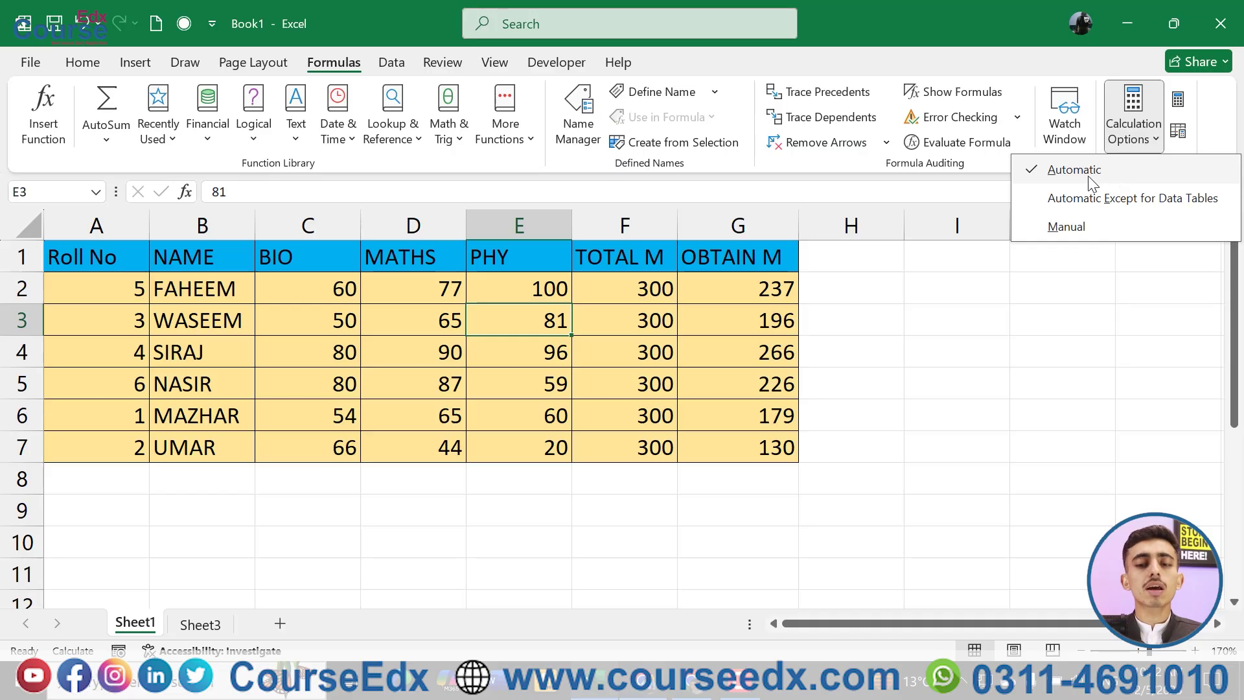
key("Escape")
- Set the PHY mark in E2 to 50
left_click(531, 293)
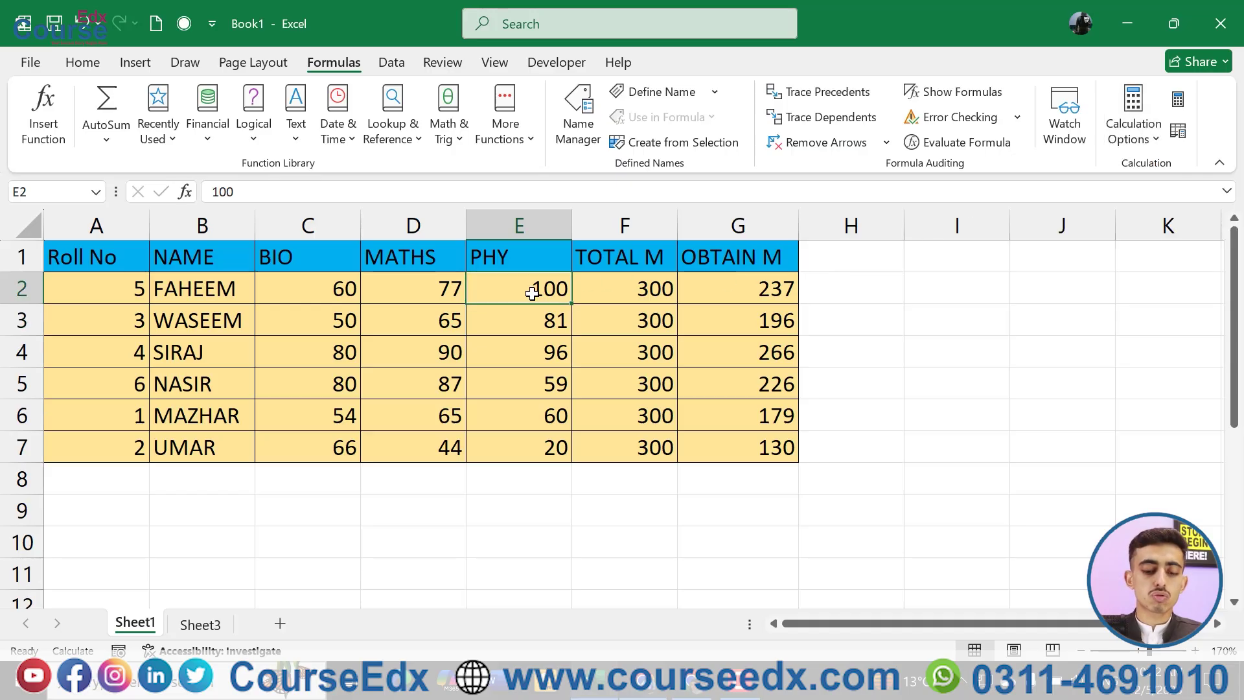
type("5")
key("Return")
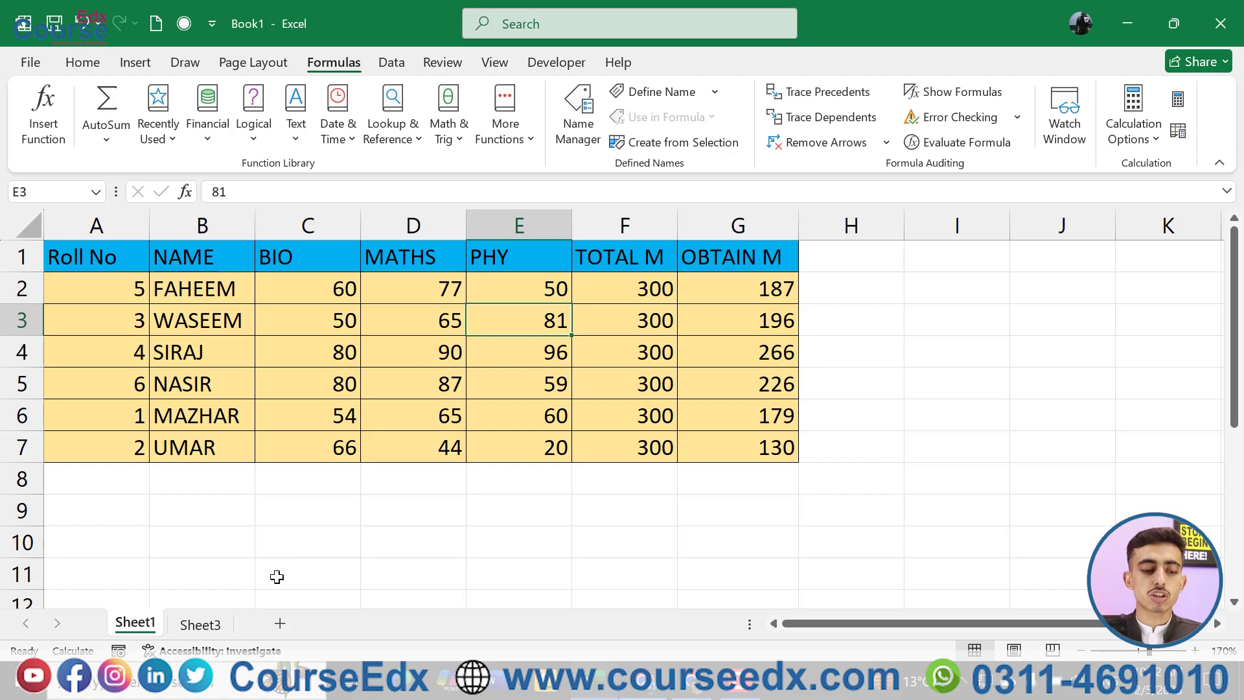
- On Sheet3, calculate the obtained marks in G2 with =C2+D2+E2 and fill the formula down to G7
left_click(200, 623)
scroll(428, 285, "right", 3)
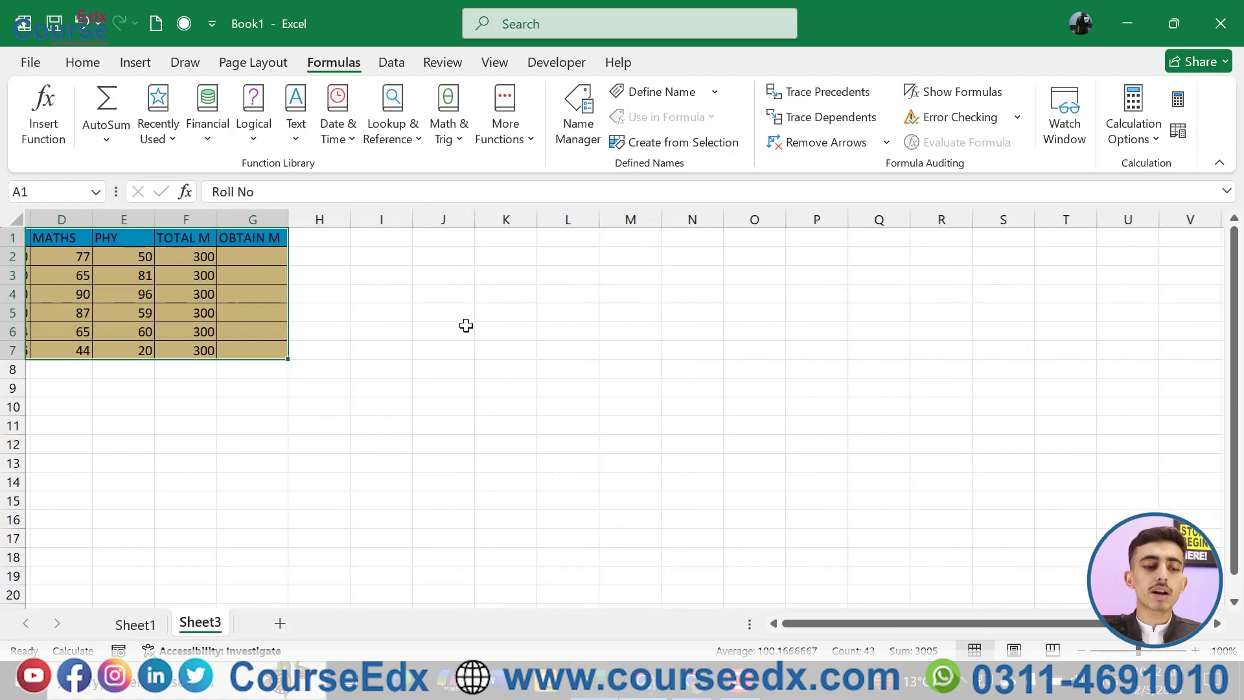
scroll(494, 408, "up", 5)
scroll(496, 408, "up", 2)
scroll(496, 408, "left", 4)
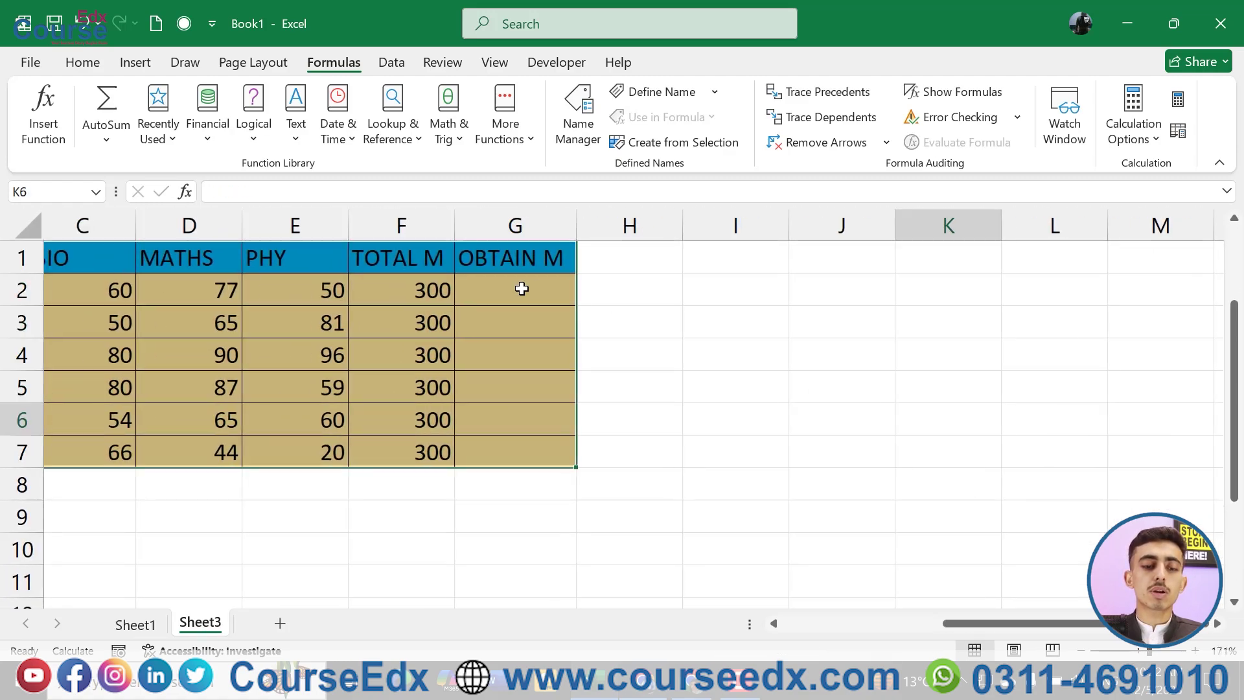
left_click(521, 288)
type("=")
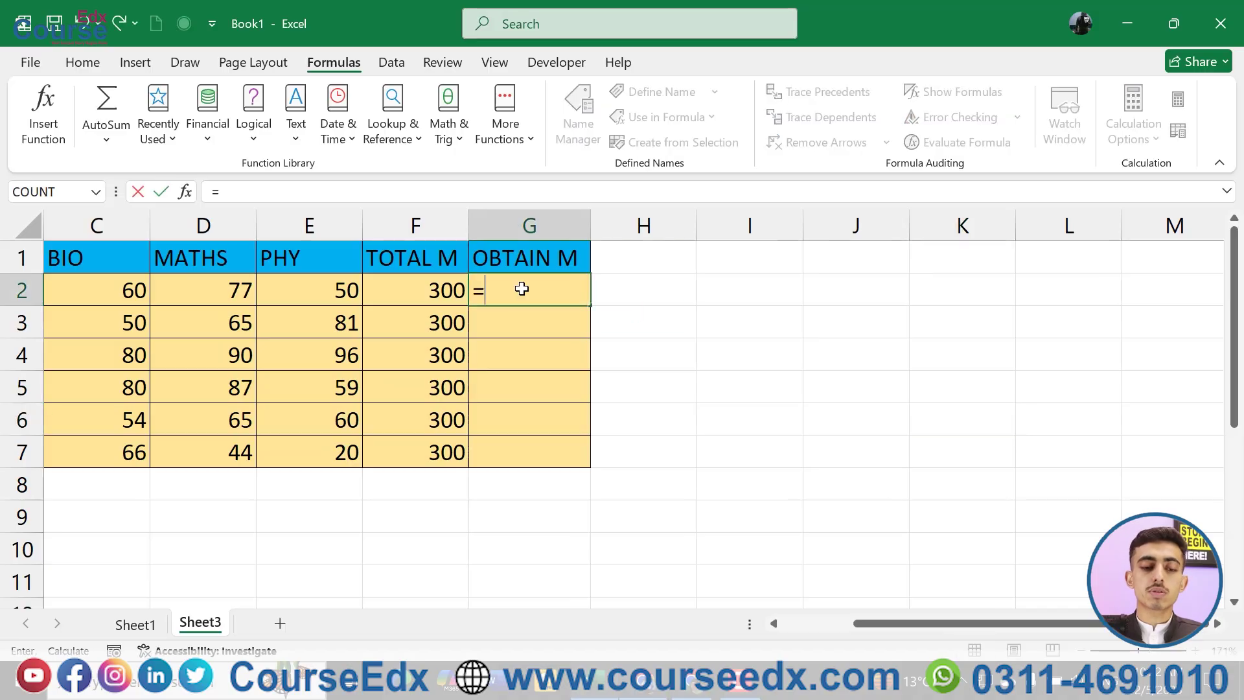
left_click(123, 293)
type("+")
left_click(196, 290)
type("+")
left_click(288, 295)
key("Return")
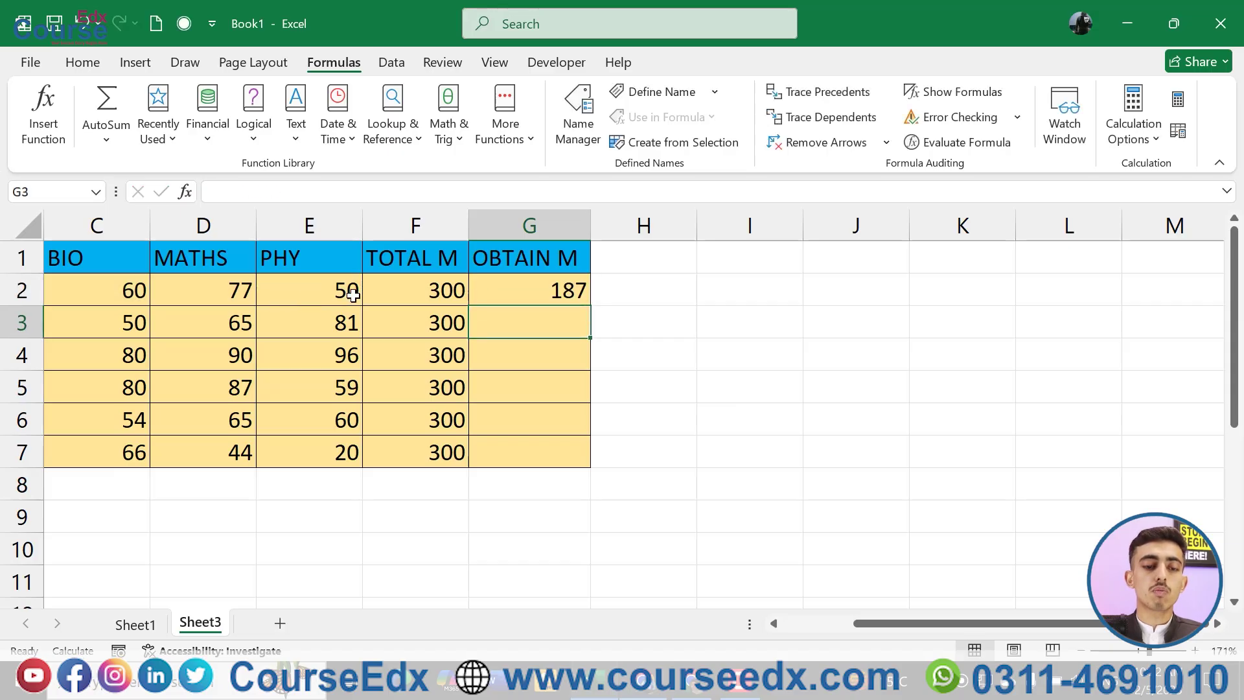
left_click(522, 289)
left_click_drag(591, 304, 591, 468)
- Return to Sheet1 and set the workbook's calculation option to Manual
left_click(135, 623)
left_click(782, 406)
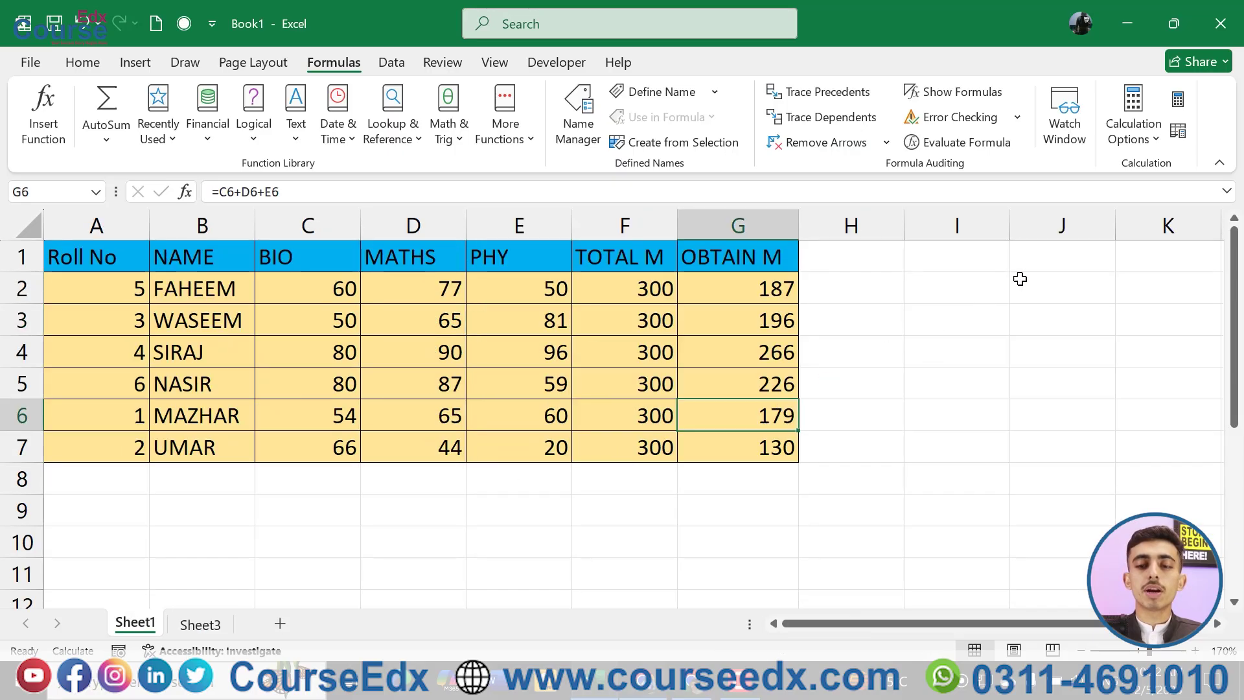
left_click(1144, 145)
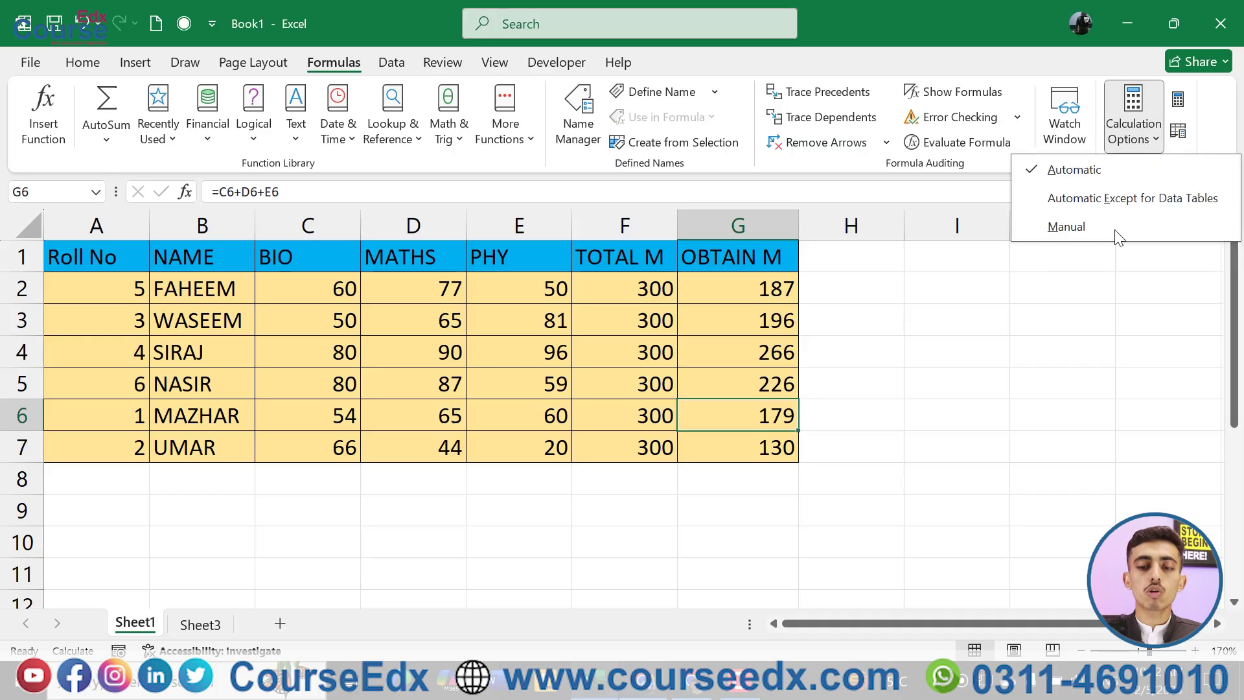
left_click(1081, 230)
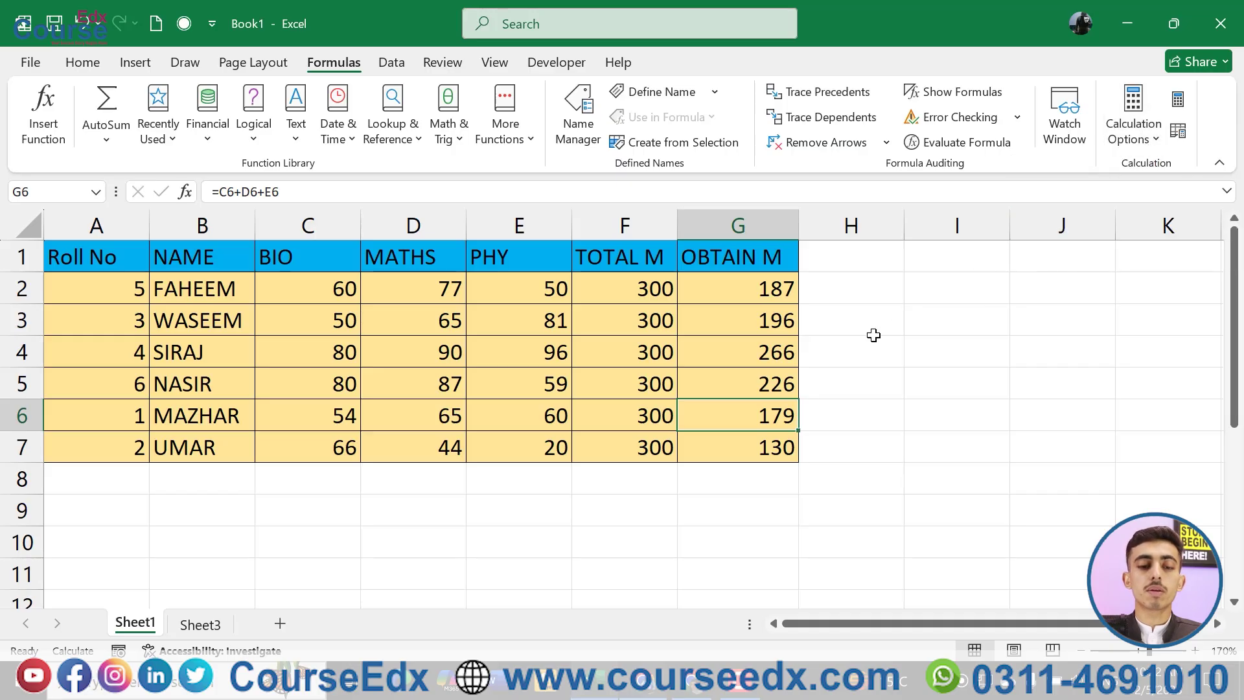
- On Sheet1, set the PHY mark in E2 to 100
left_click(541, 283)
type("50")
key("BackSpace")
key("BackSpace")
type("1000")
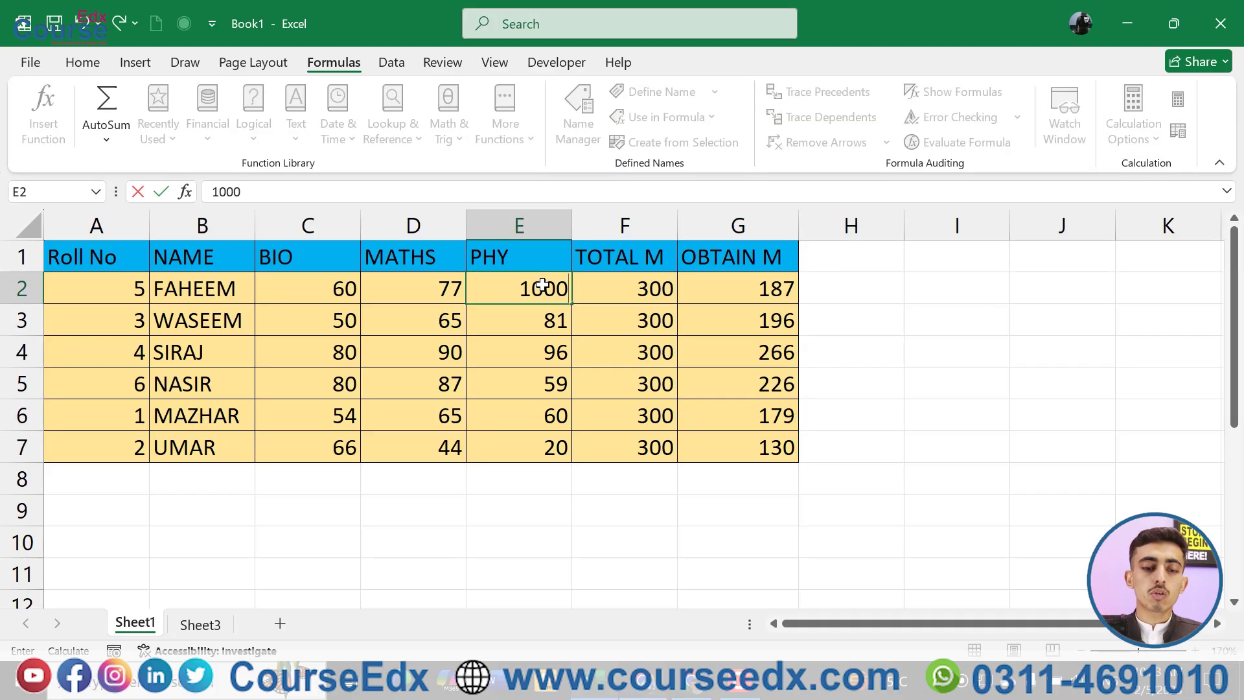
key("BackSpace")
key("Return")
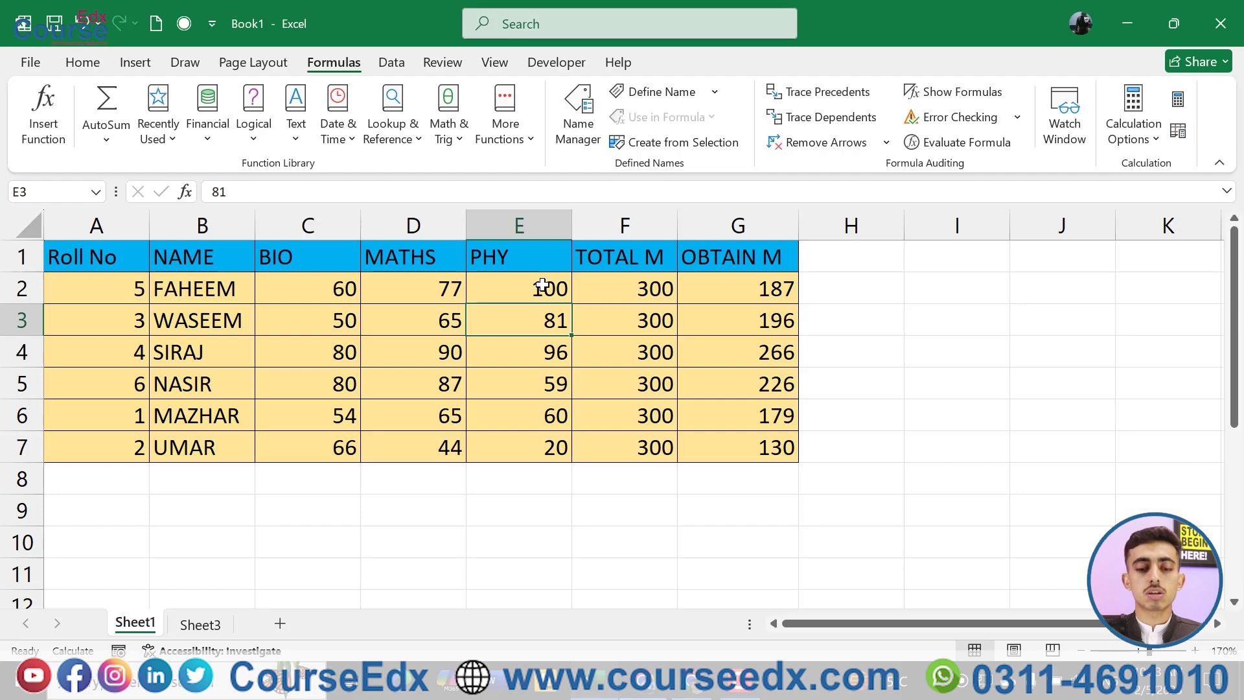
- On Sheet3, set the PHY mark in E2 to 100, then return to Sheet1
key("ctrl+z")
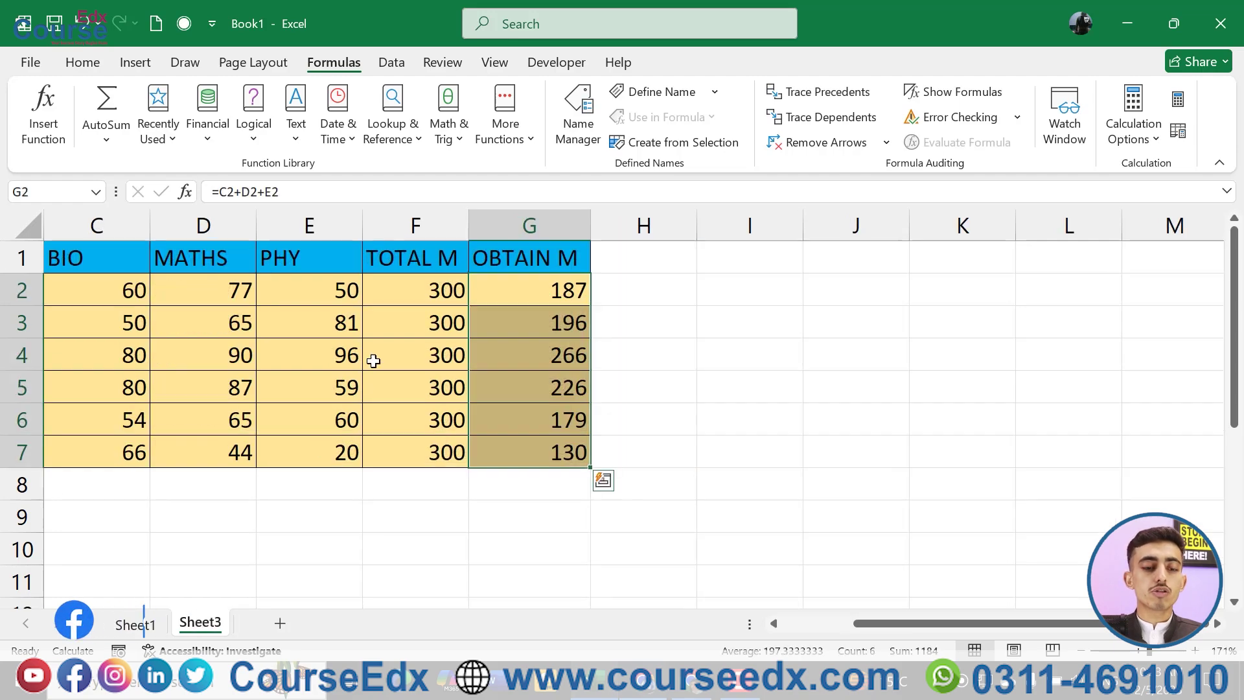
left_click(337, 287)
type("100")
key("Return")
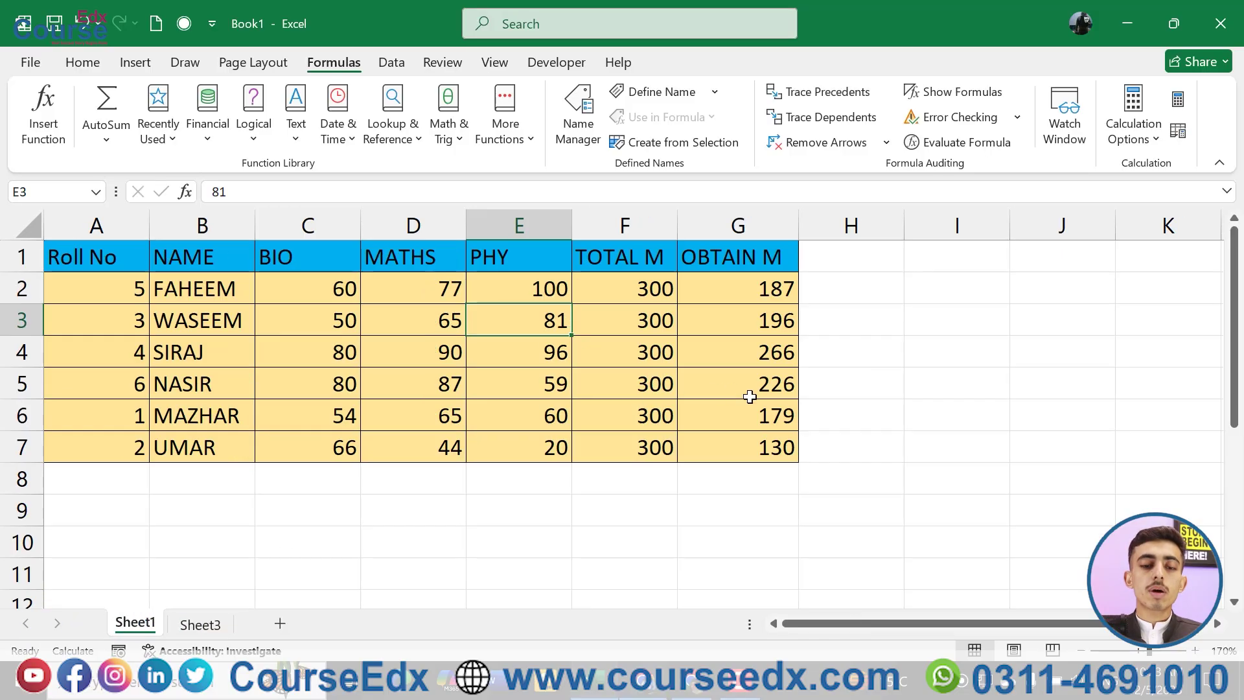
- Recalculate the entire workbook from Sheet1 with Calculate Now
left_click(808, 465)
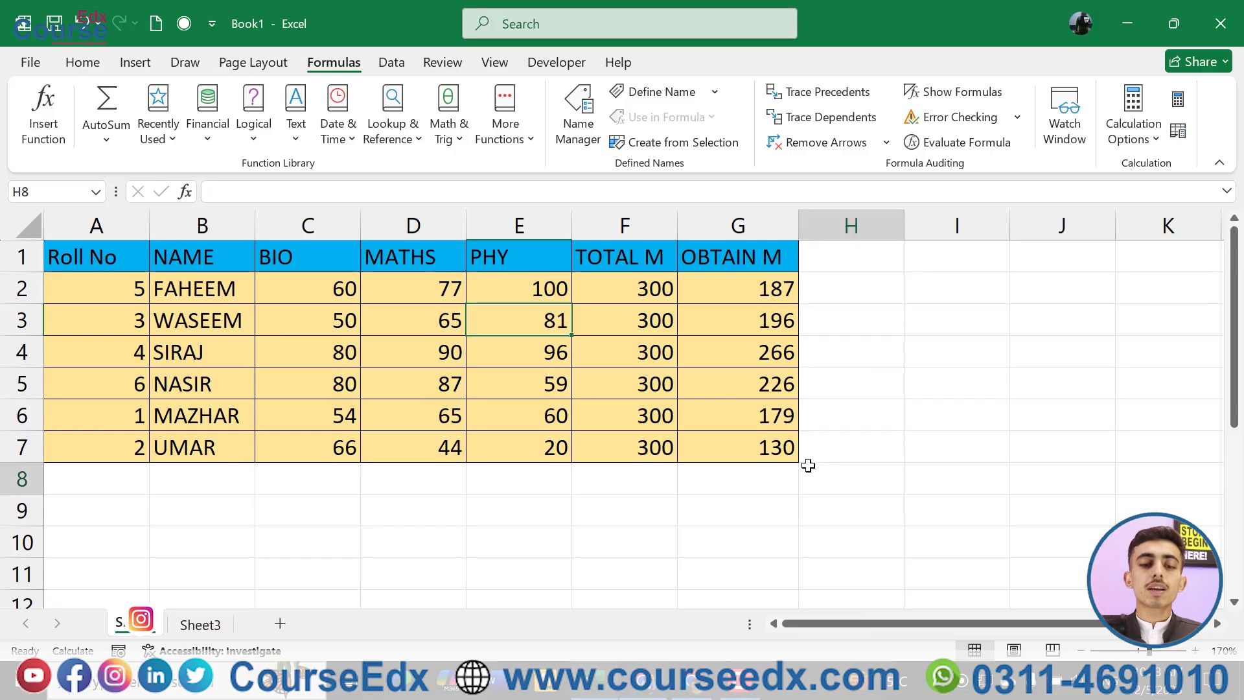
left_click(520, 353)
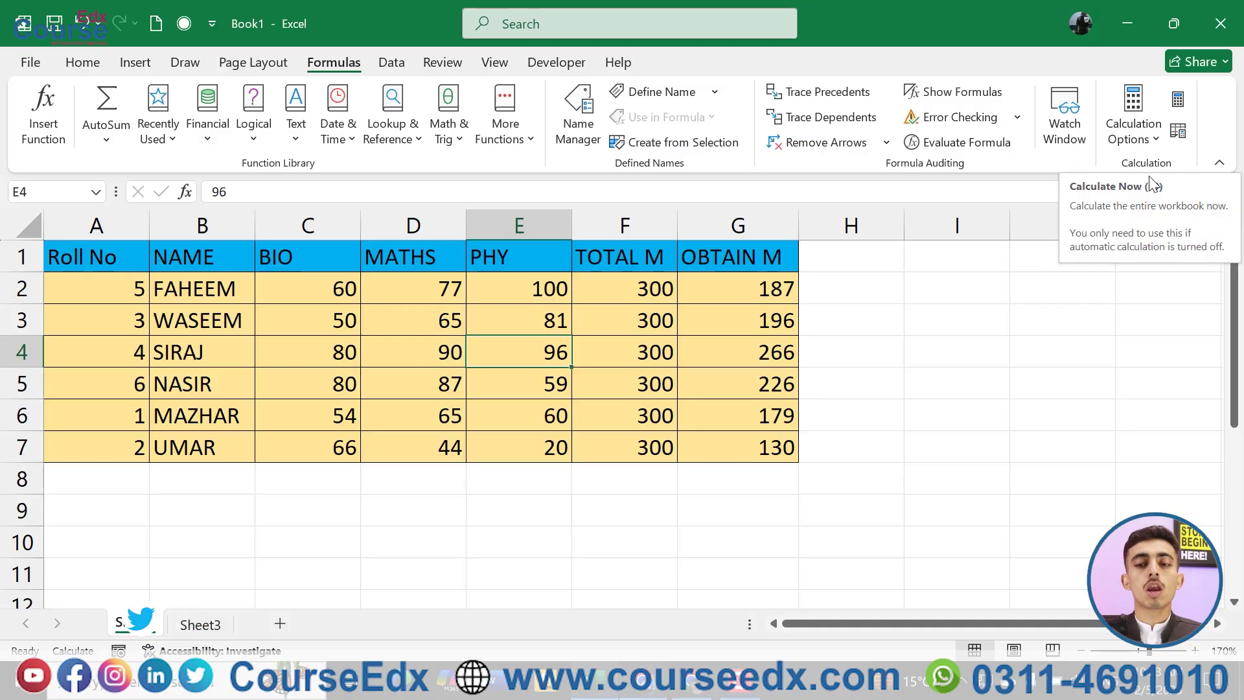
left_click(1178, 100)
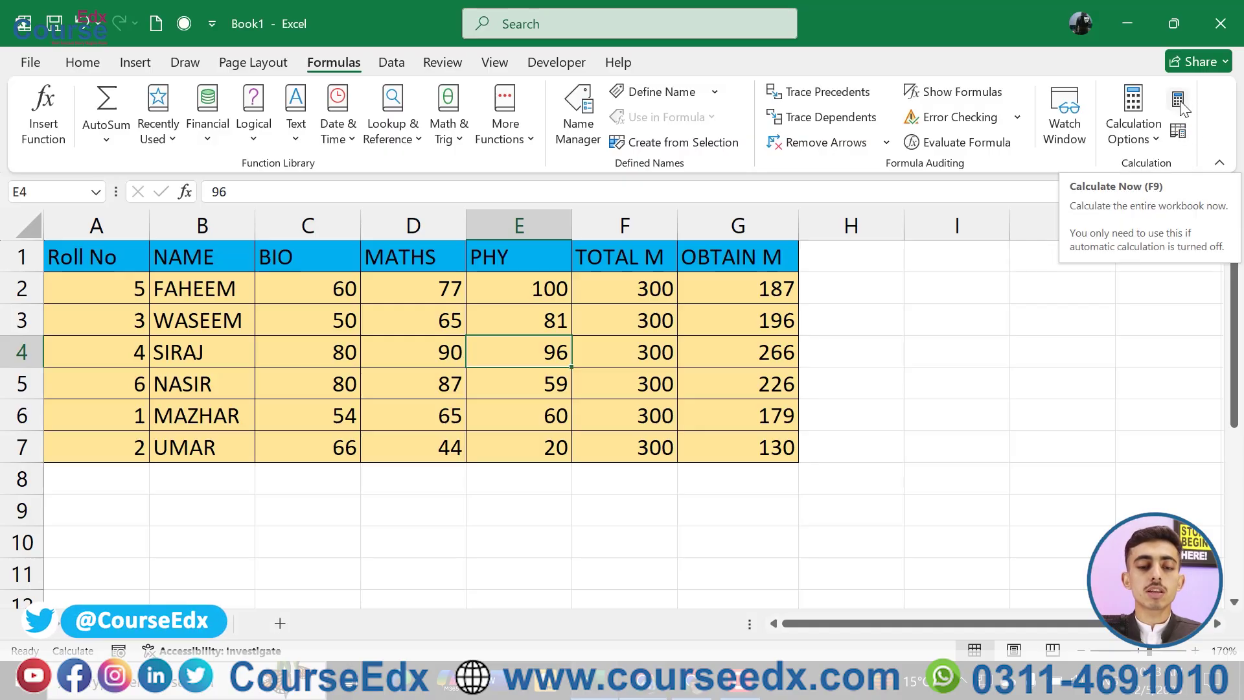
left_click(1179, 102)
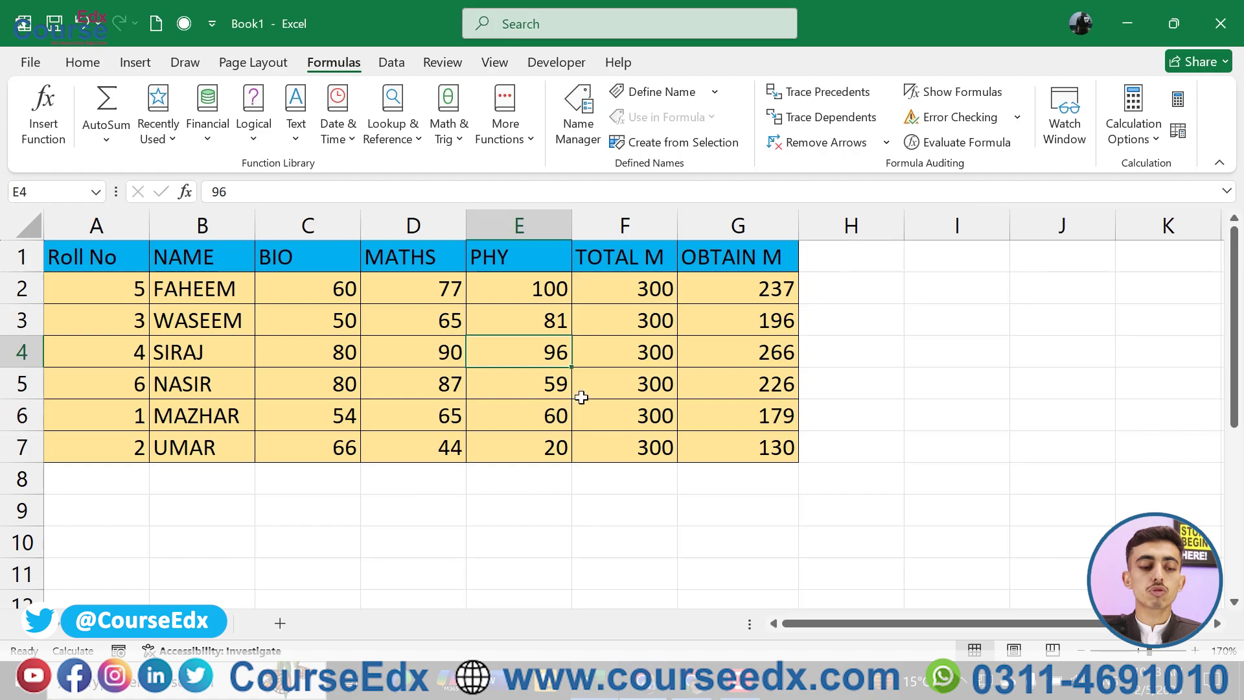
- On Sheet3, set the PHY mark in E3 to 100 and check the formula cell G3
left_click(204, 623)
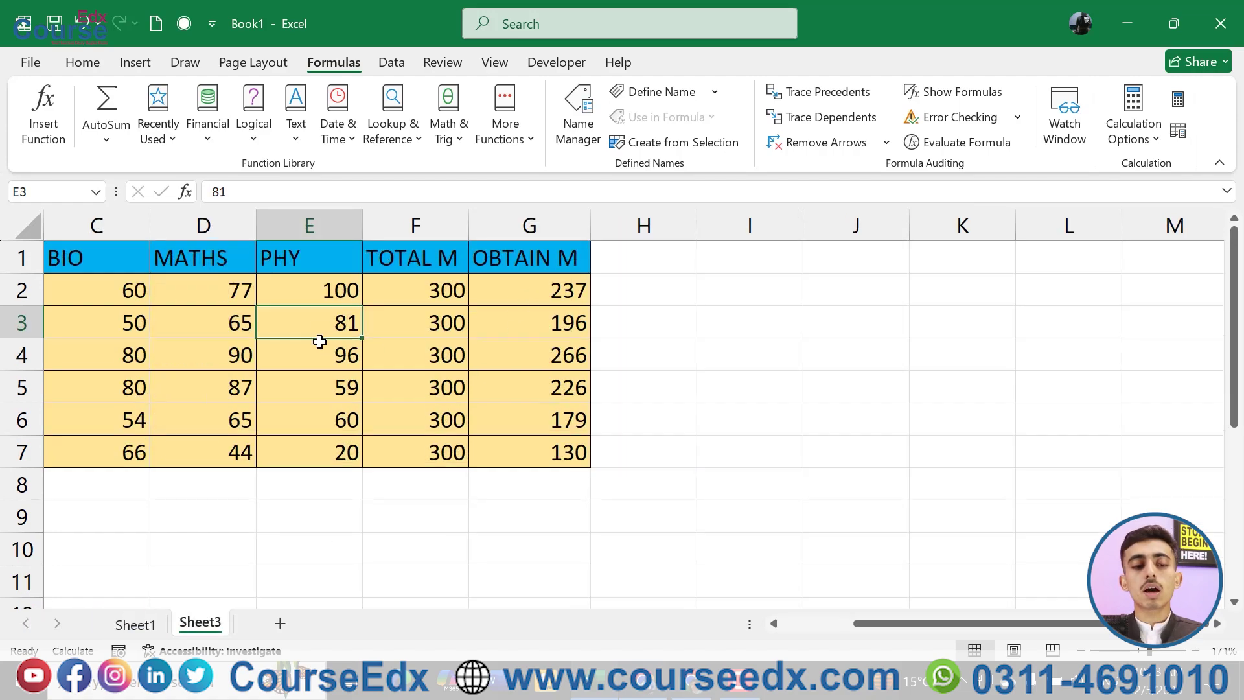
type("1000")
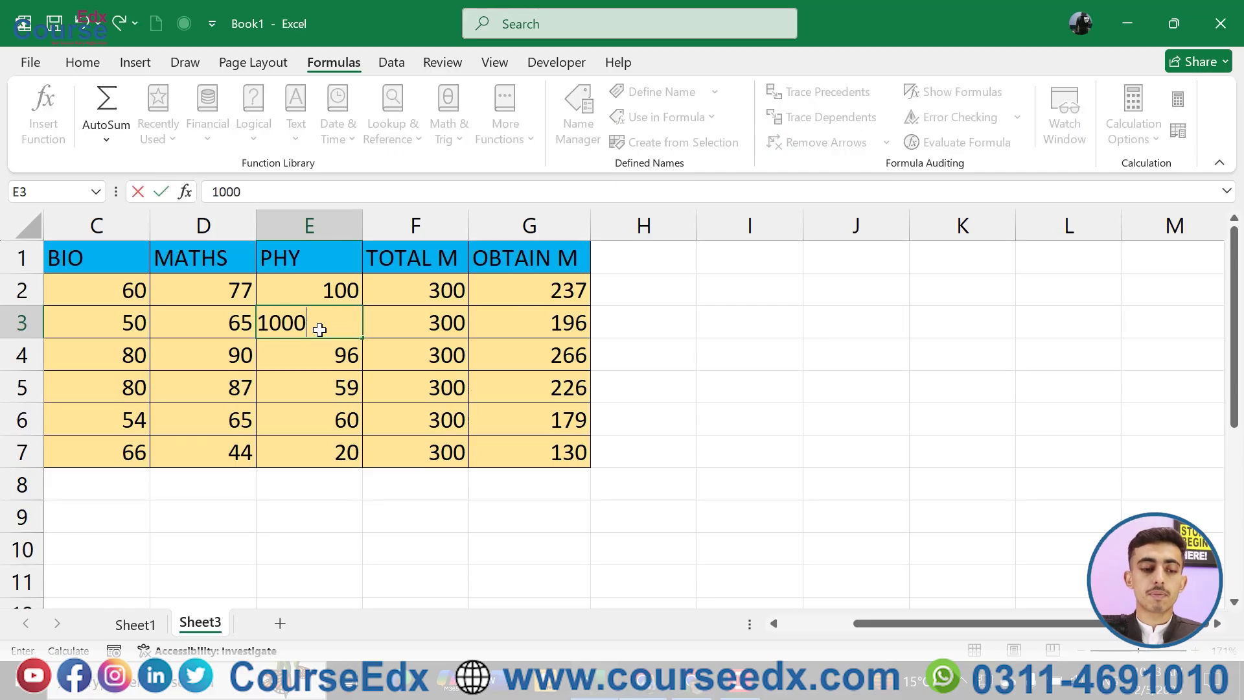
key("BackSpace")
key("Return")
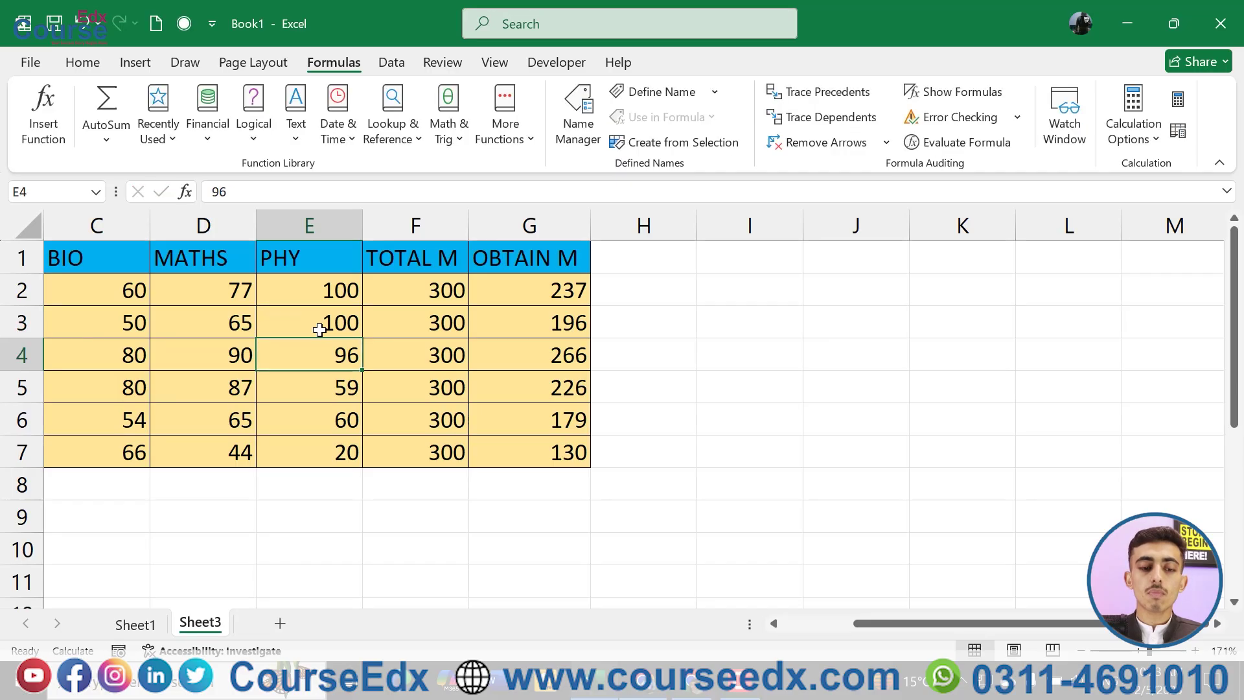
left_click(559, 326)
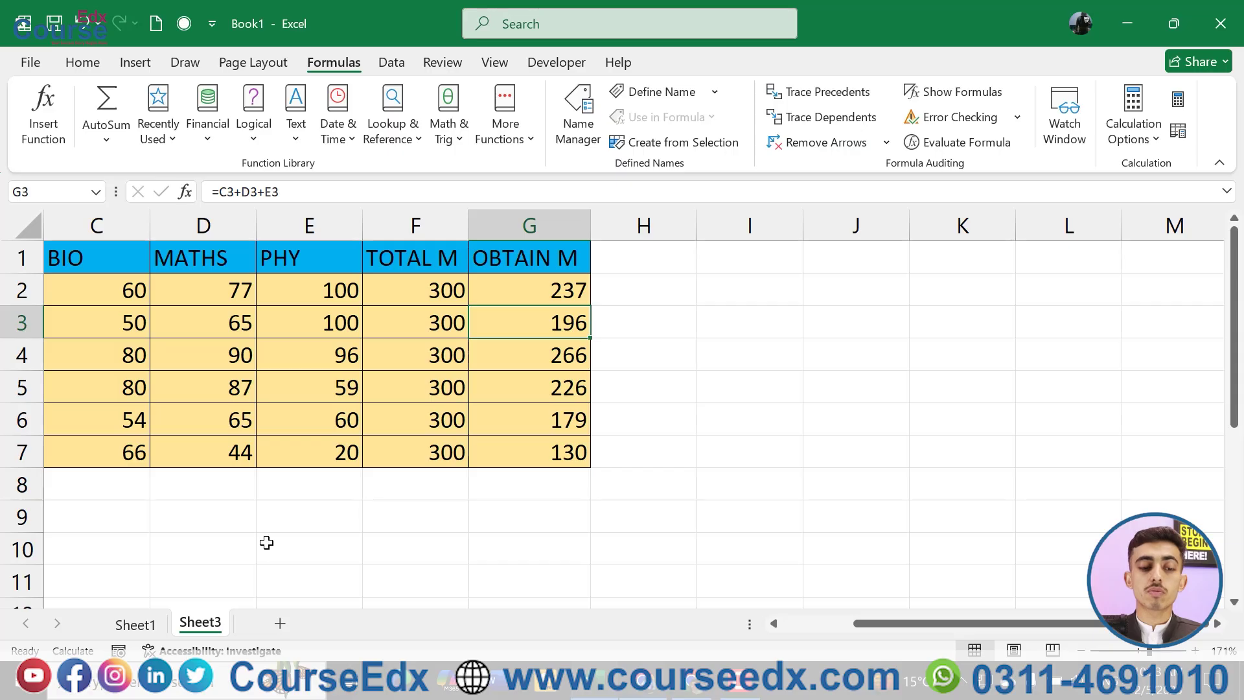
- On Sheet1, set the PHY mark in E3 to 100, check Sheet3, and return to Sheet1
left_click(148, 629)
left_click(541, 313)
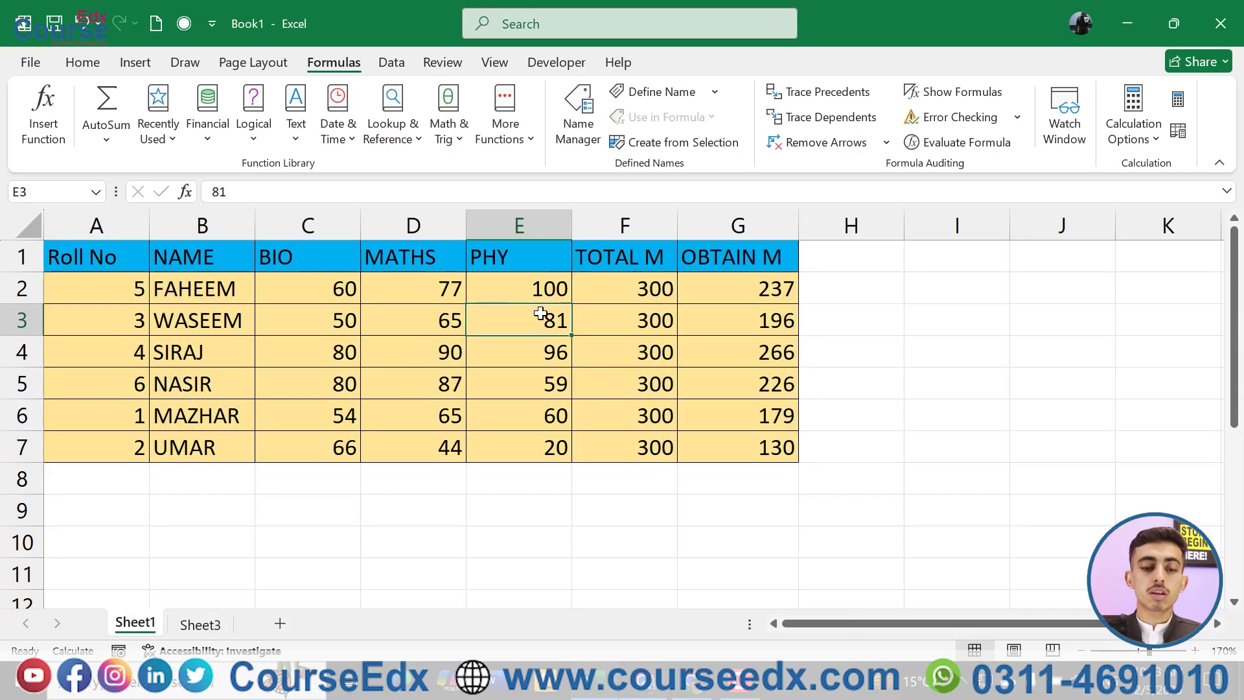
type("100")
key("Return")
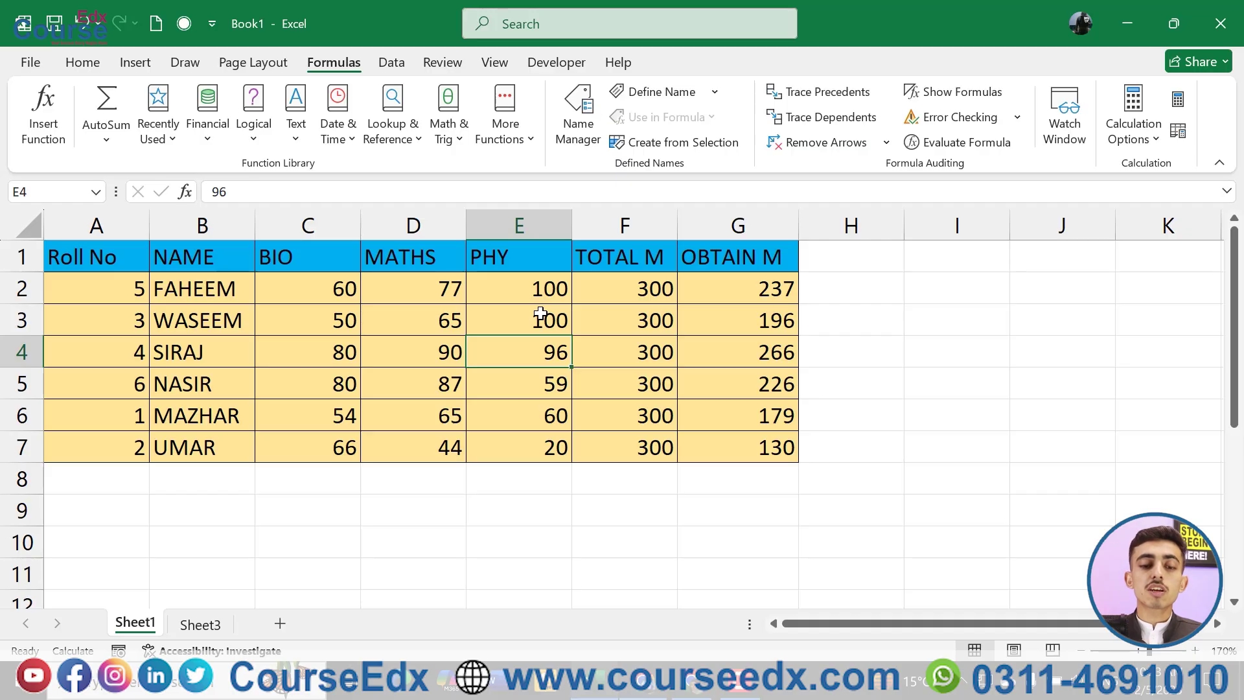
left_click(217, 625)
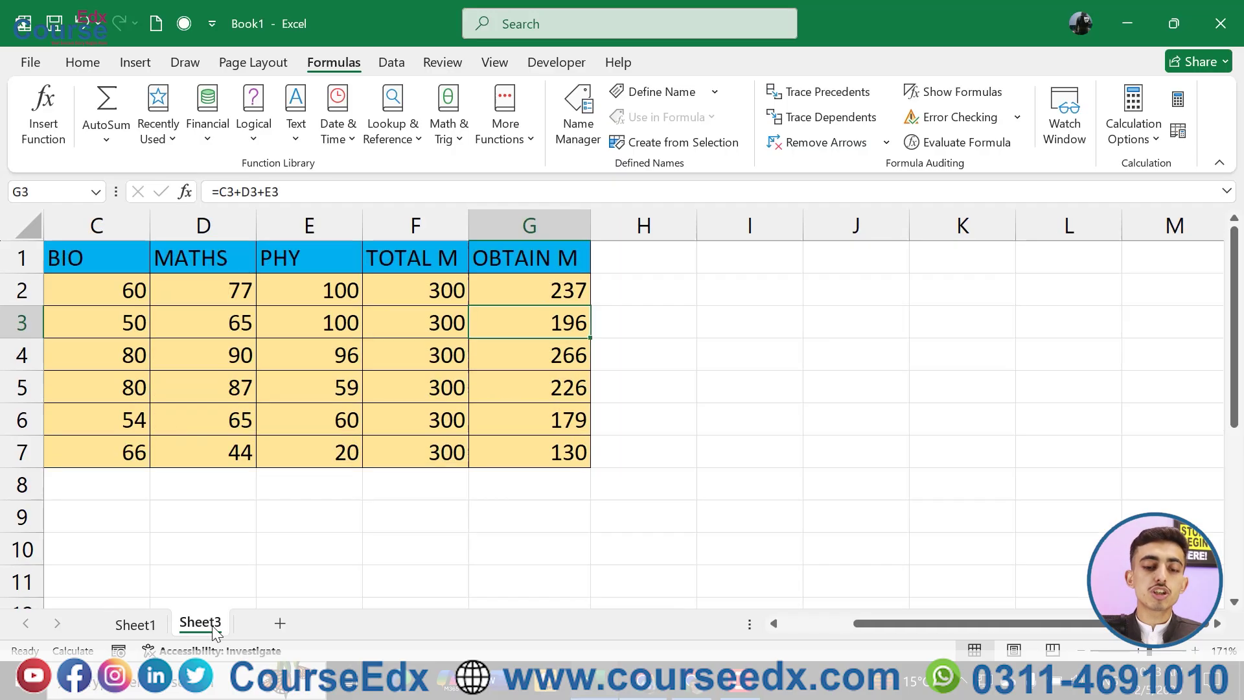
left_click(134, 623)
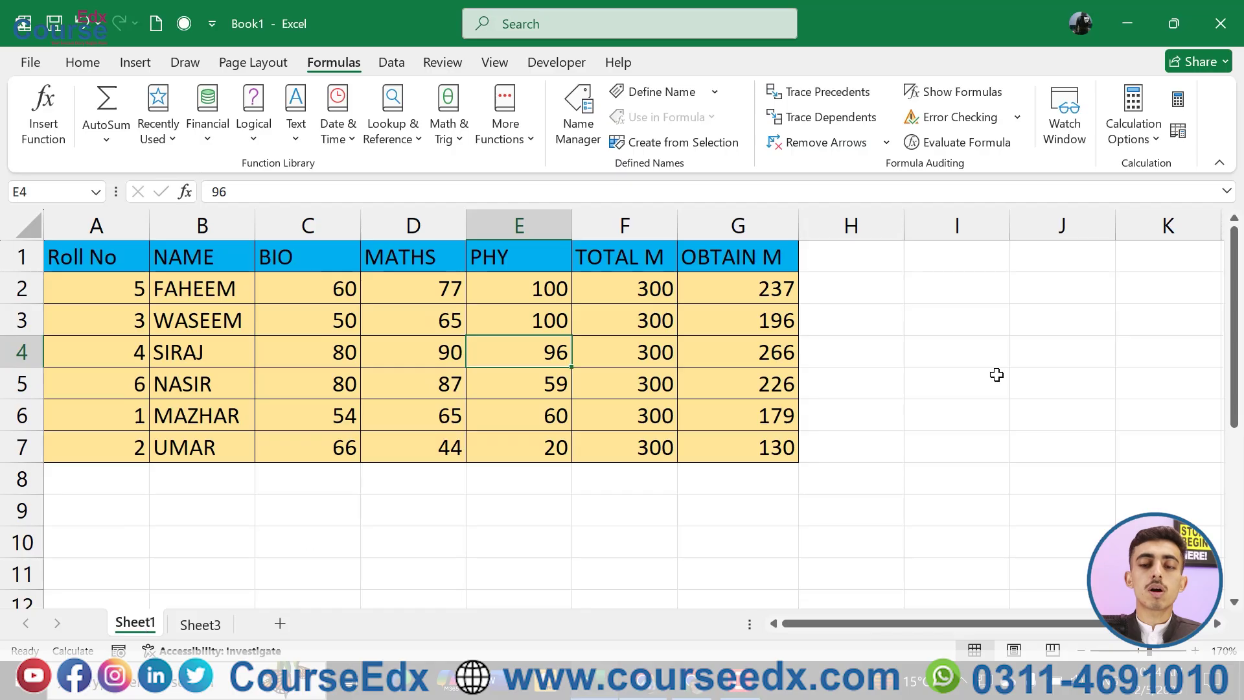
- Recalculate Sheet1 on its own with Calculate Sheet, check its G3 total, and recalculate Sheet3 the same way
left_click(1180, 132)
left_click(773, 330)
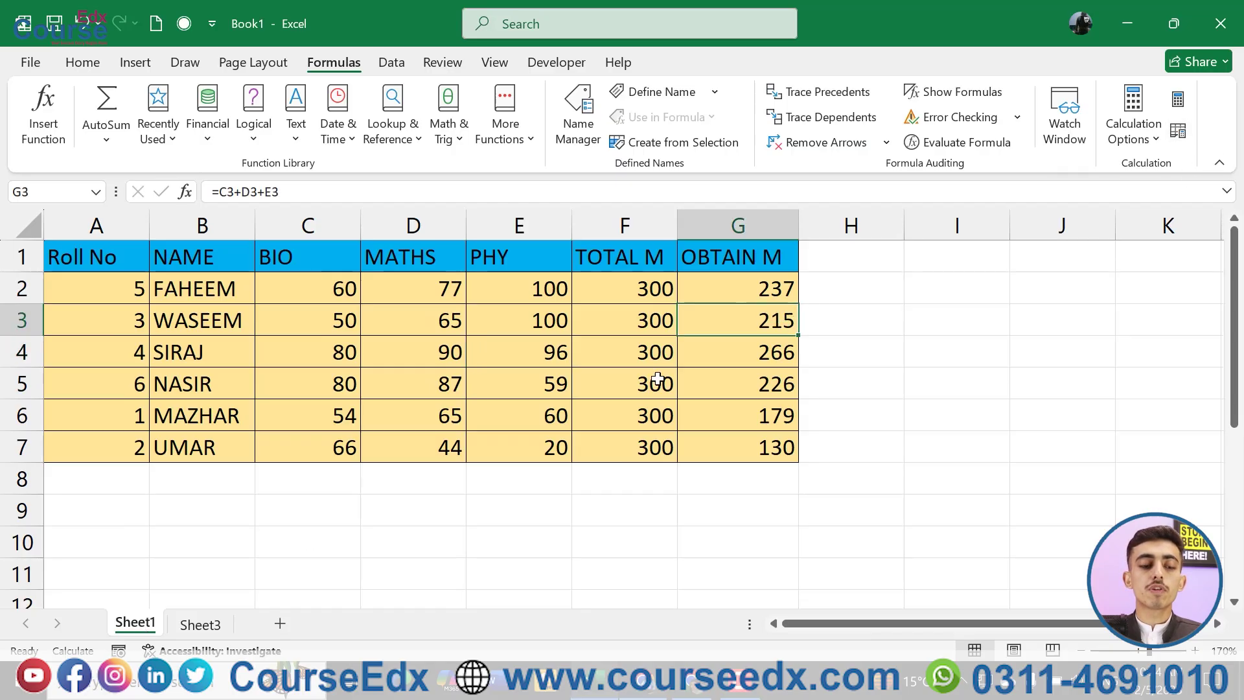
left_click(198, 626)
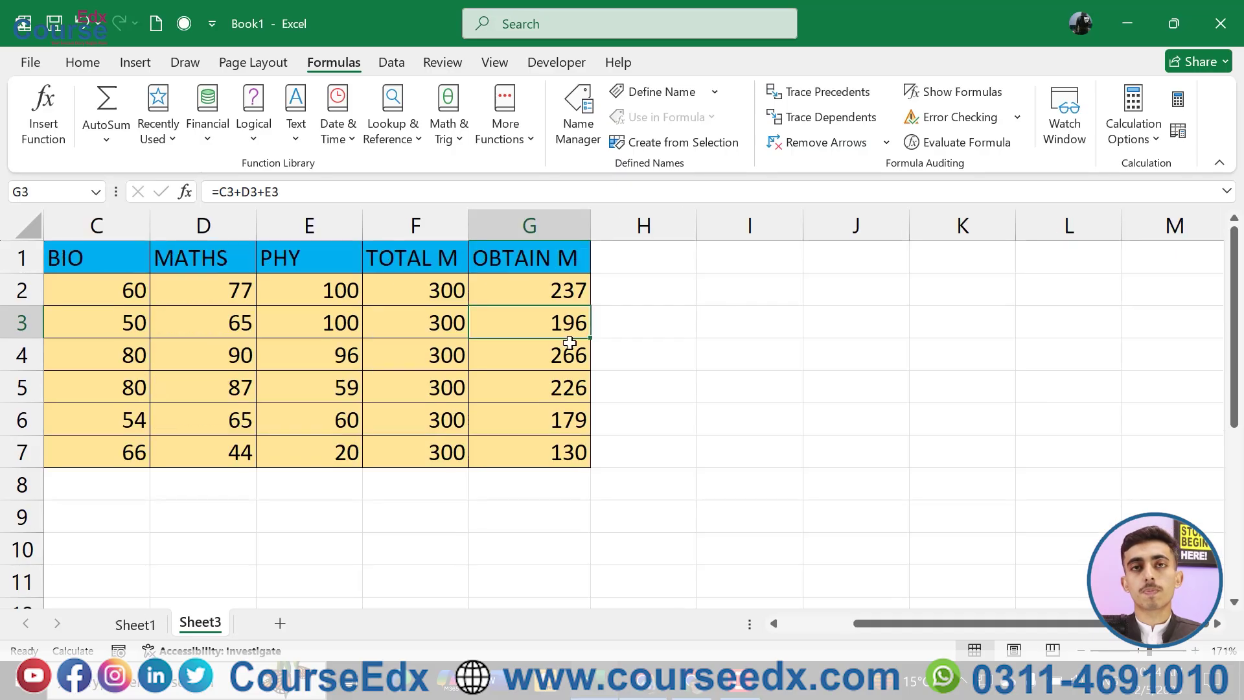
left_click(1178, 133)
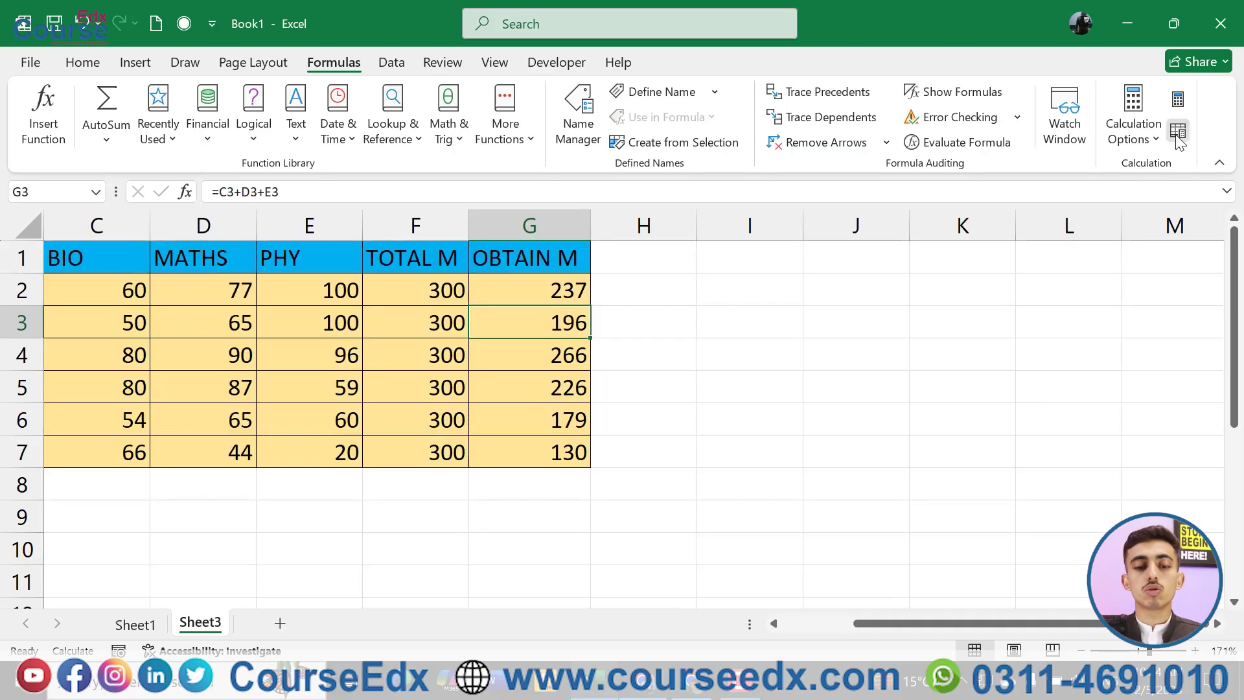
- On Sheet3, set the PHY mark in E3 to 81 and return to Sheet1
left_click(333, 330)
type("81")
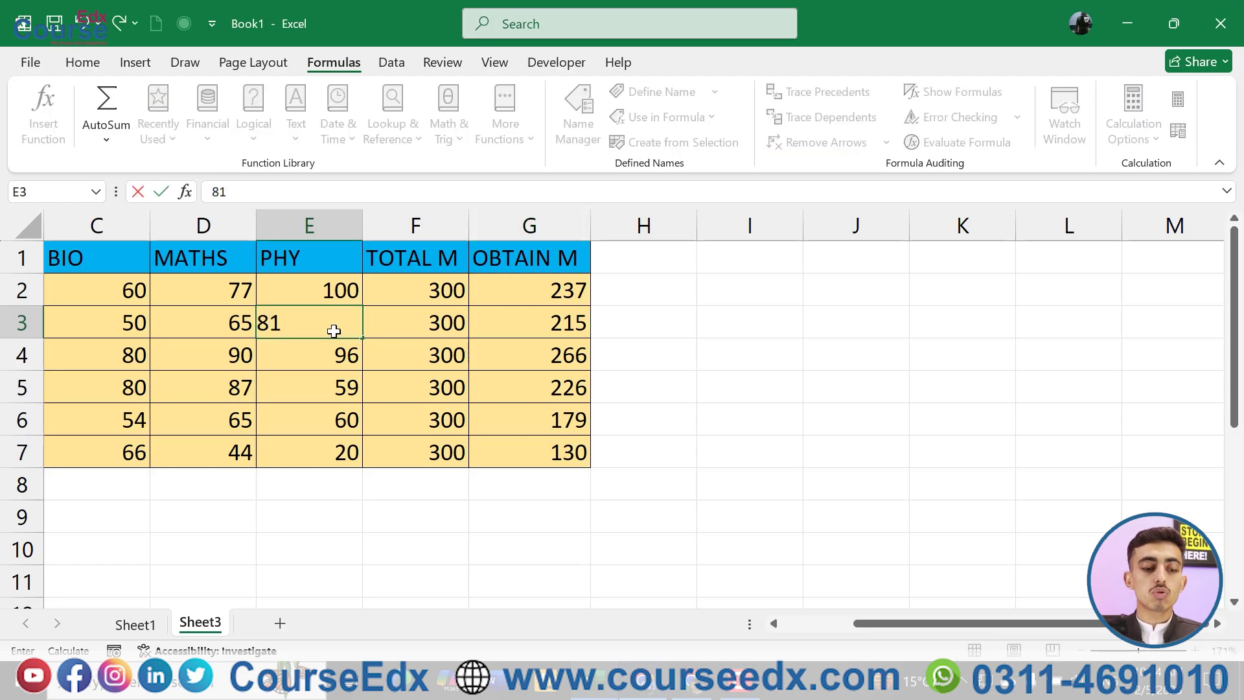
left_click(135, 623)
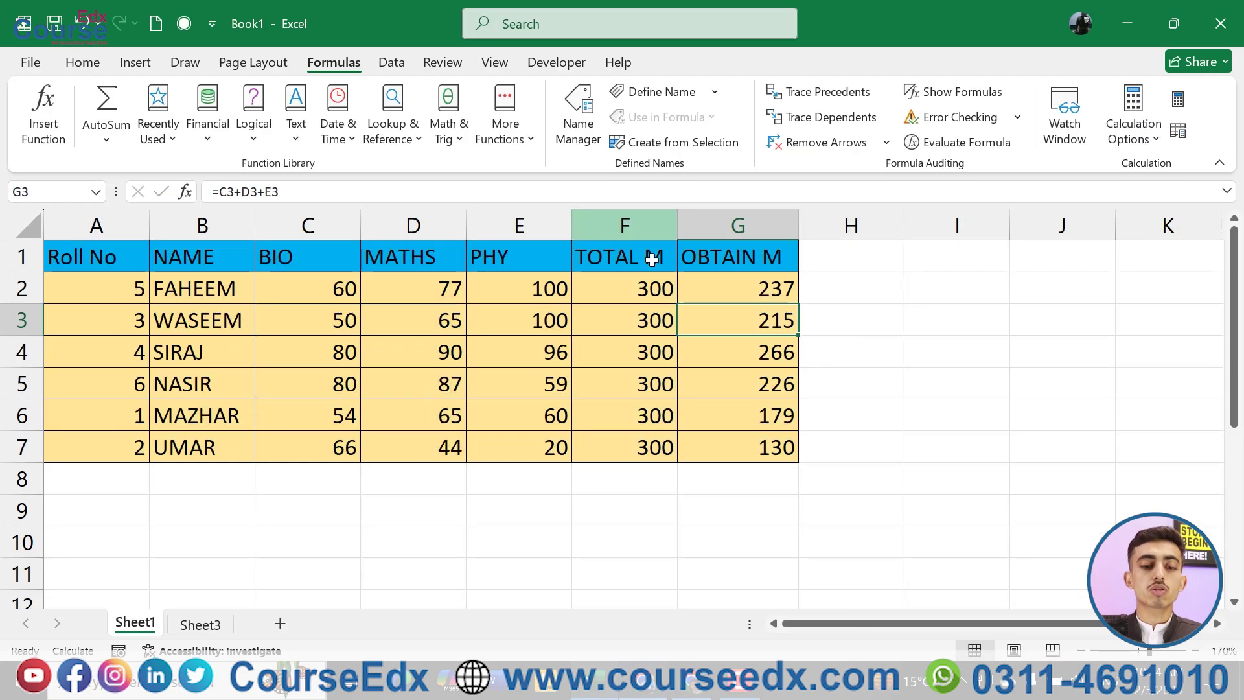
- On Sheet1, set the PHY mark in E3 to 81 and recalculate the workbook with Calculate Now
left_click(553, 327)
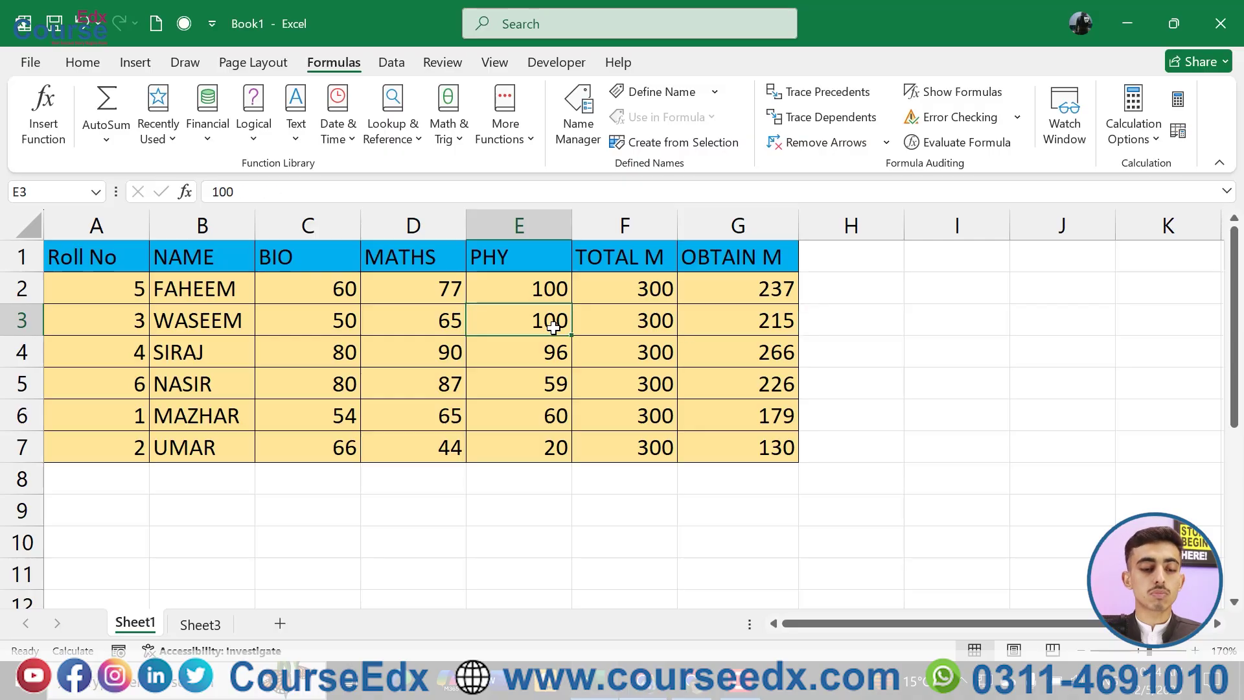
type("21")
key("BackSpace")
key("BackSpace")
type("81")
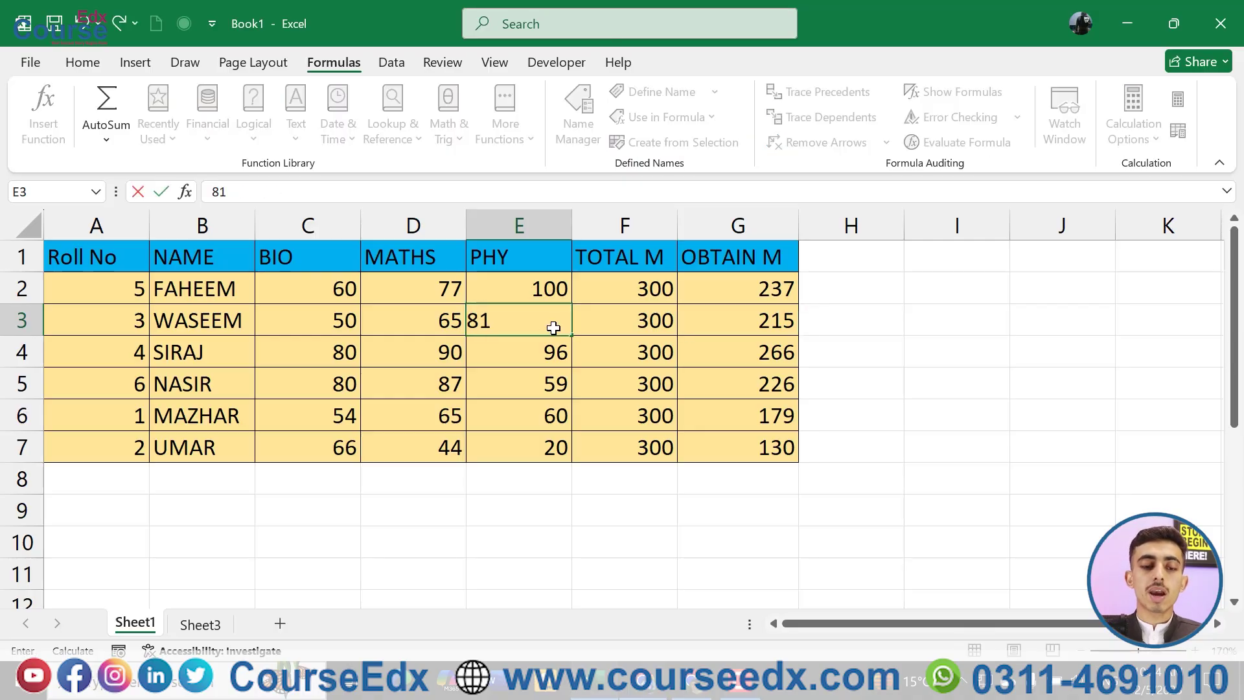
left_click(738, 415)
left_click(1176, 99)
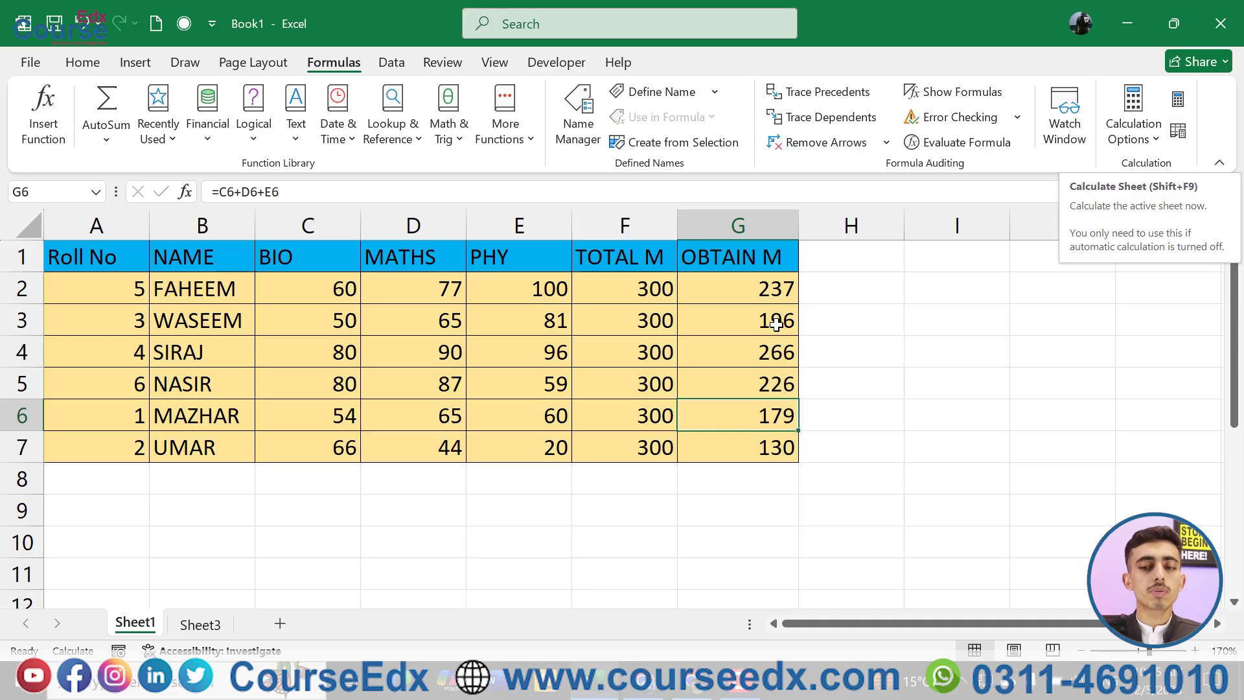
- Change the PHY mark in E3 on Sheet1 to 100 and recalculate the entire workbook
left_click(559, 322)
type("100")
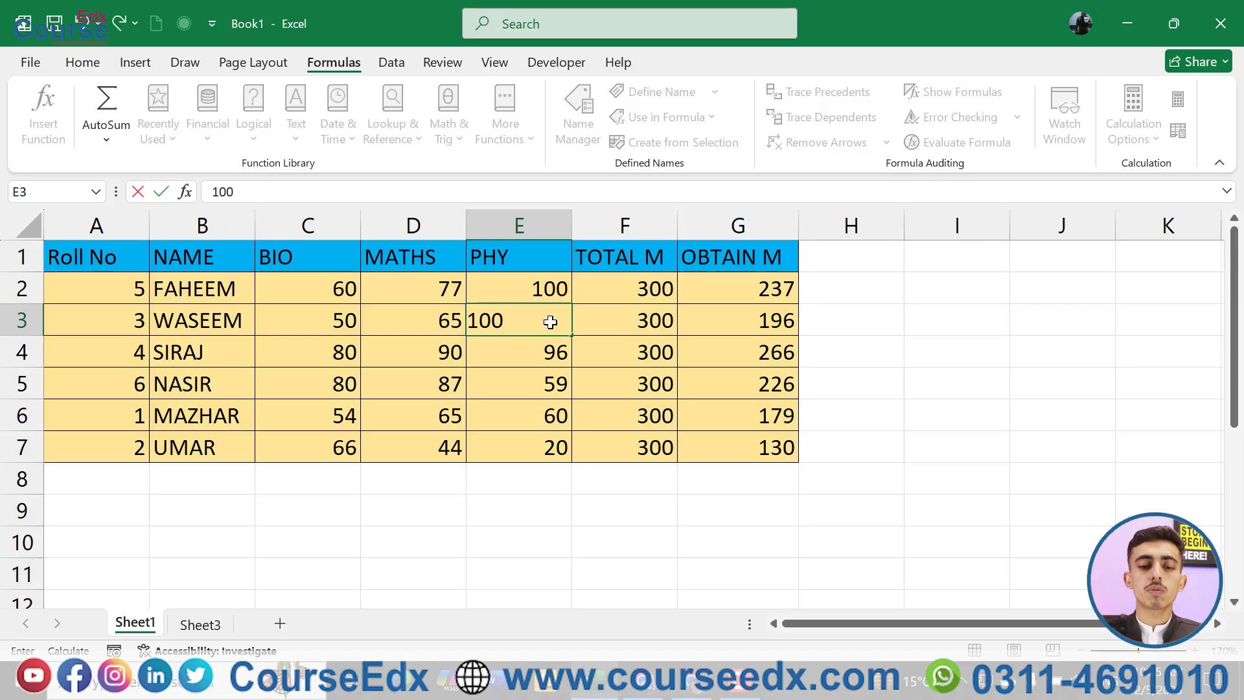
left_click(626, 414)
key("F9")
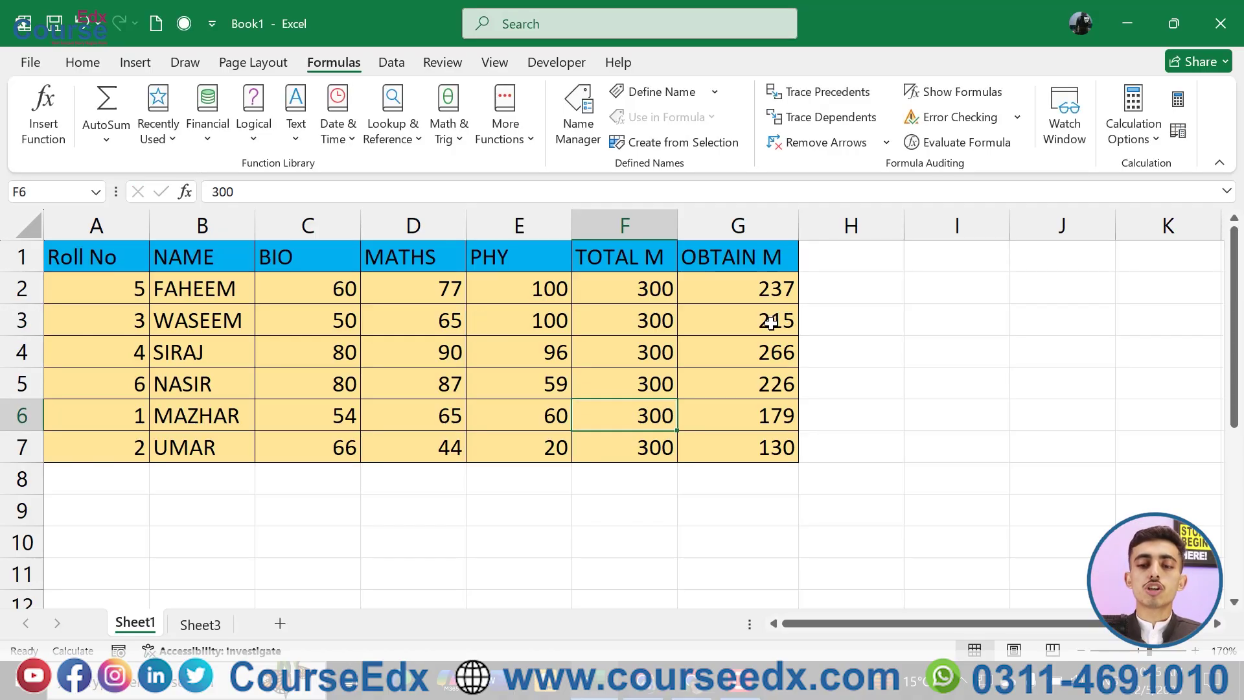
- On Sheet3, set the PHY mark in E3 to 100, leave the sheet uncalculated, and return to Sheet1
left_click(200, 623)
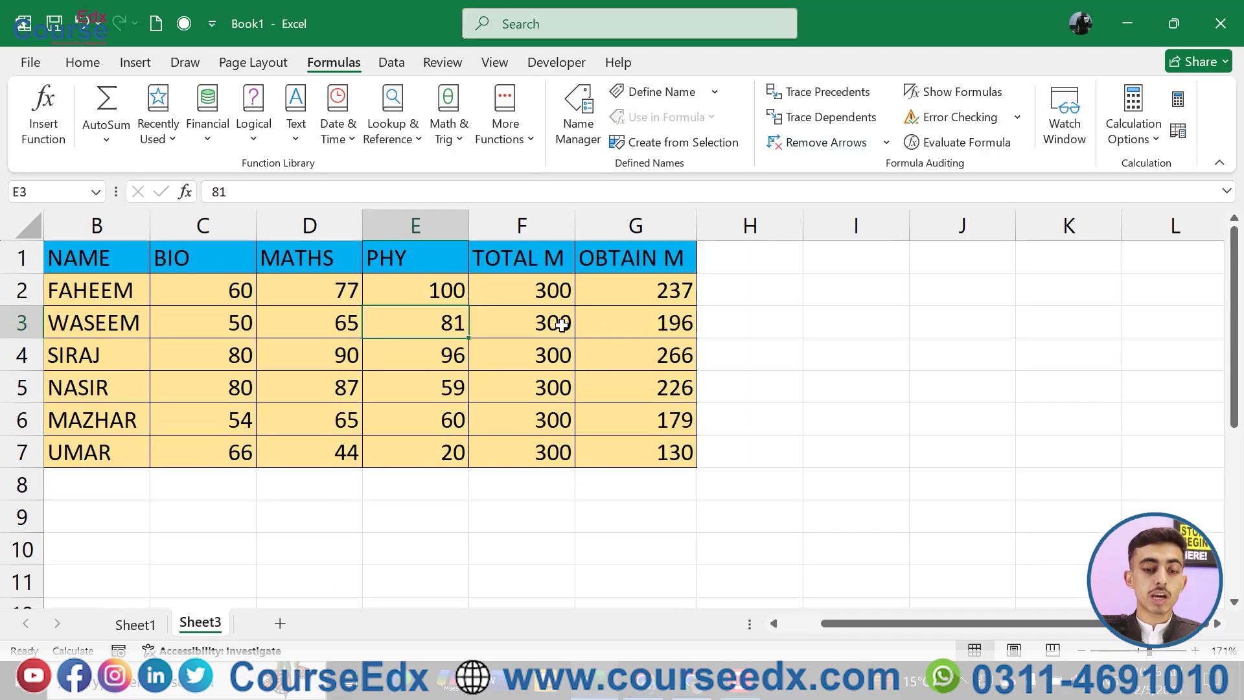
type("100")
key("Return")
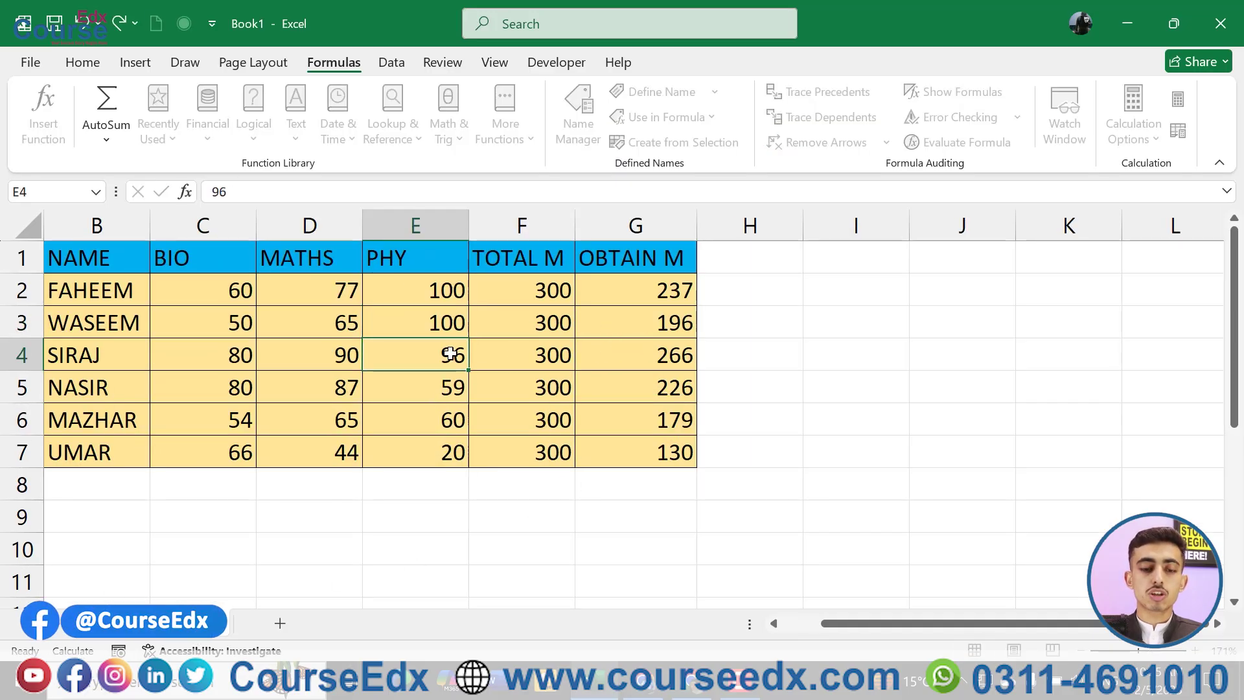
left_click(162, 623)
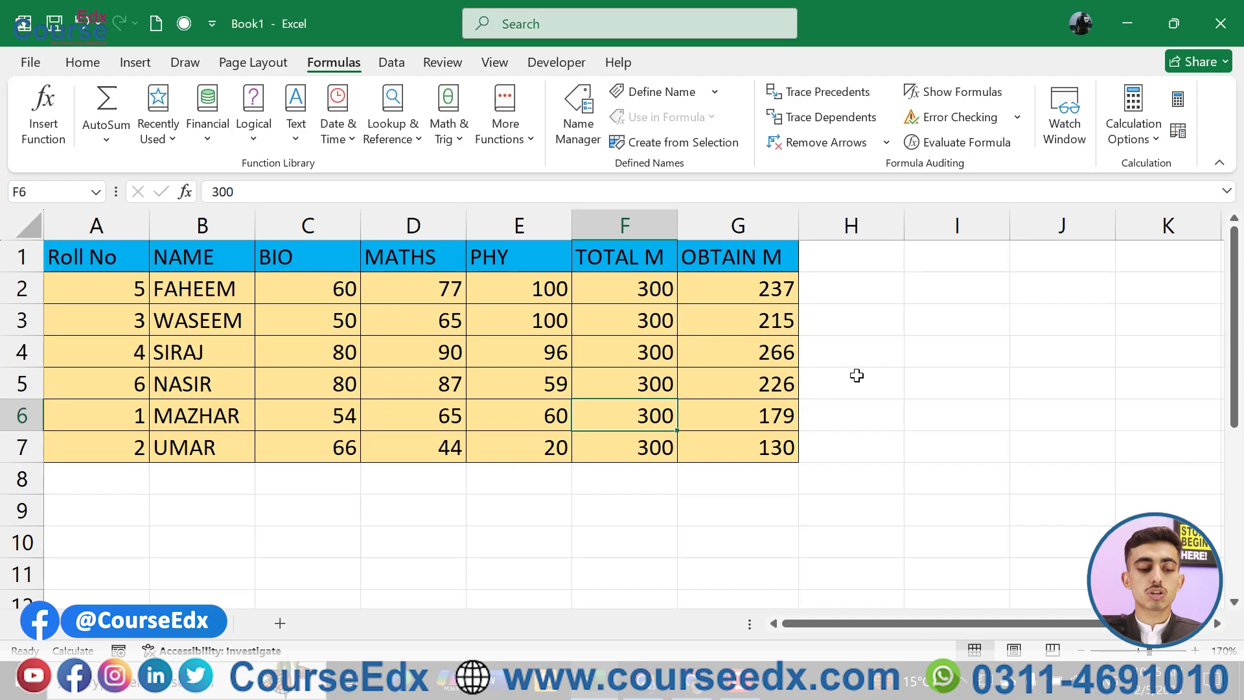
- Switch the calculation option to Automatic and set the PHY marks in E4 and E5 on Sheet1 to 100
left_click(1133, 127)
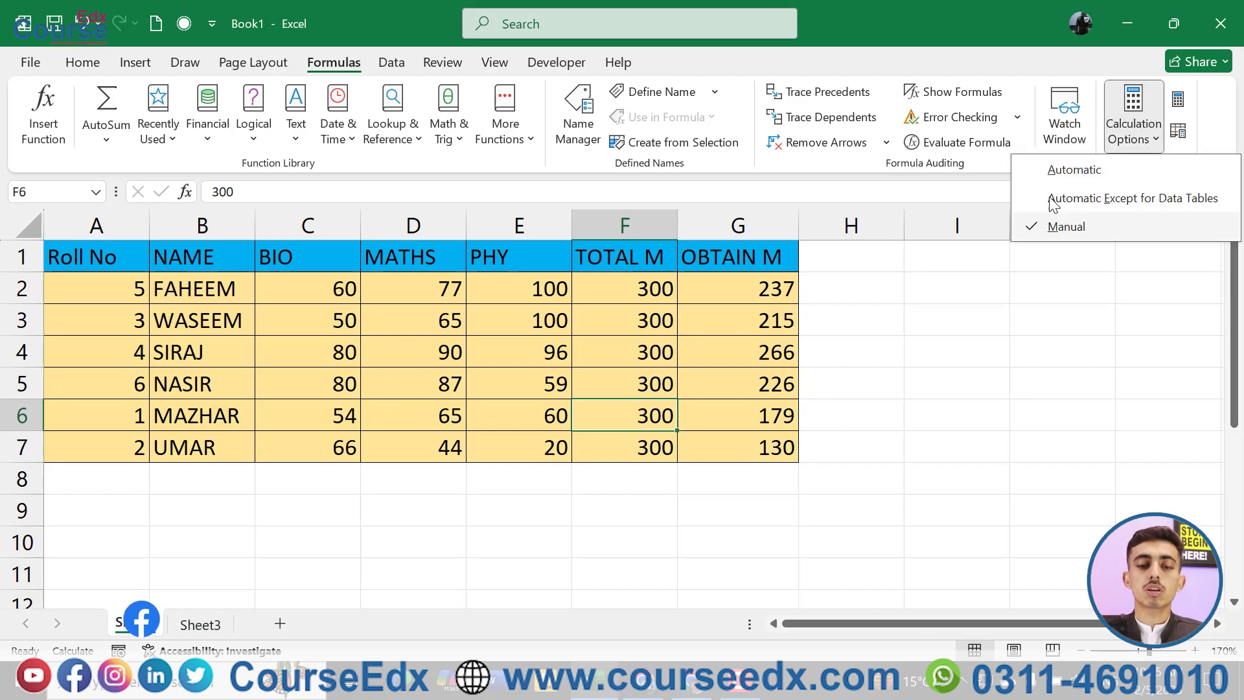
left_click(1072, 170)
left_click(544, 356)
type("100")
key("Return")
type("10")
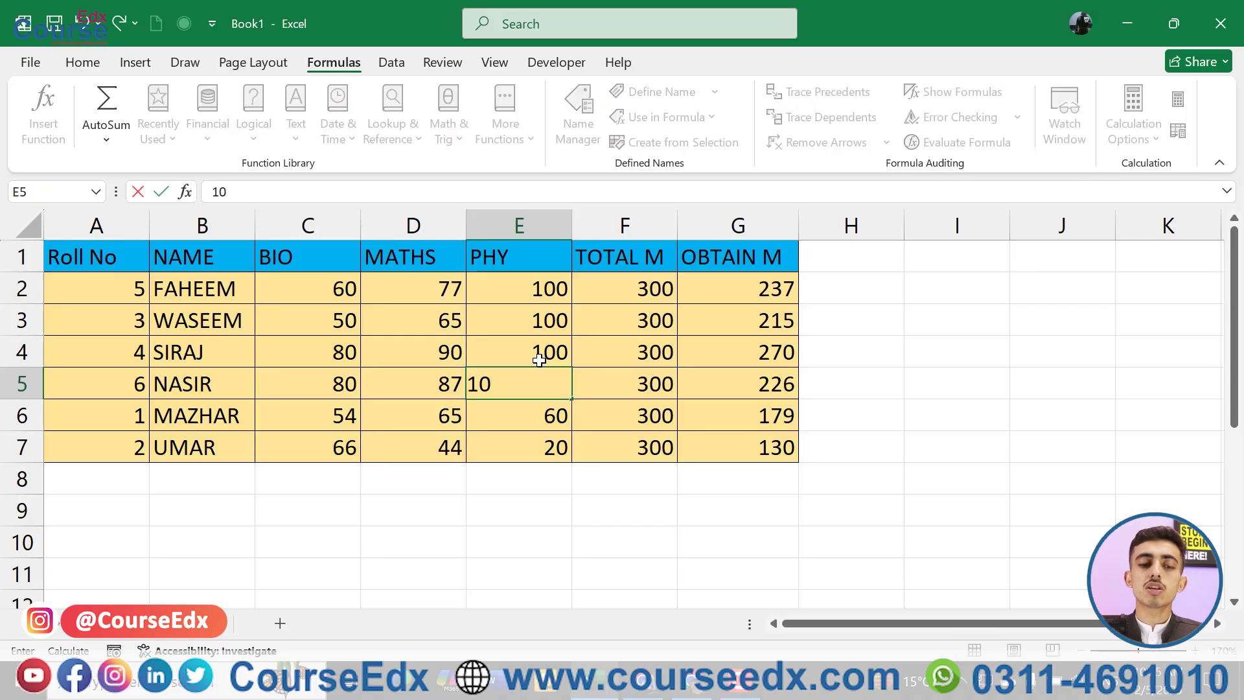
type("0")
key("Return")
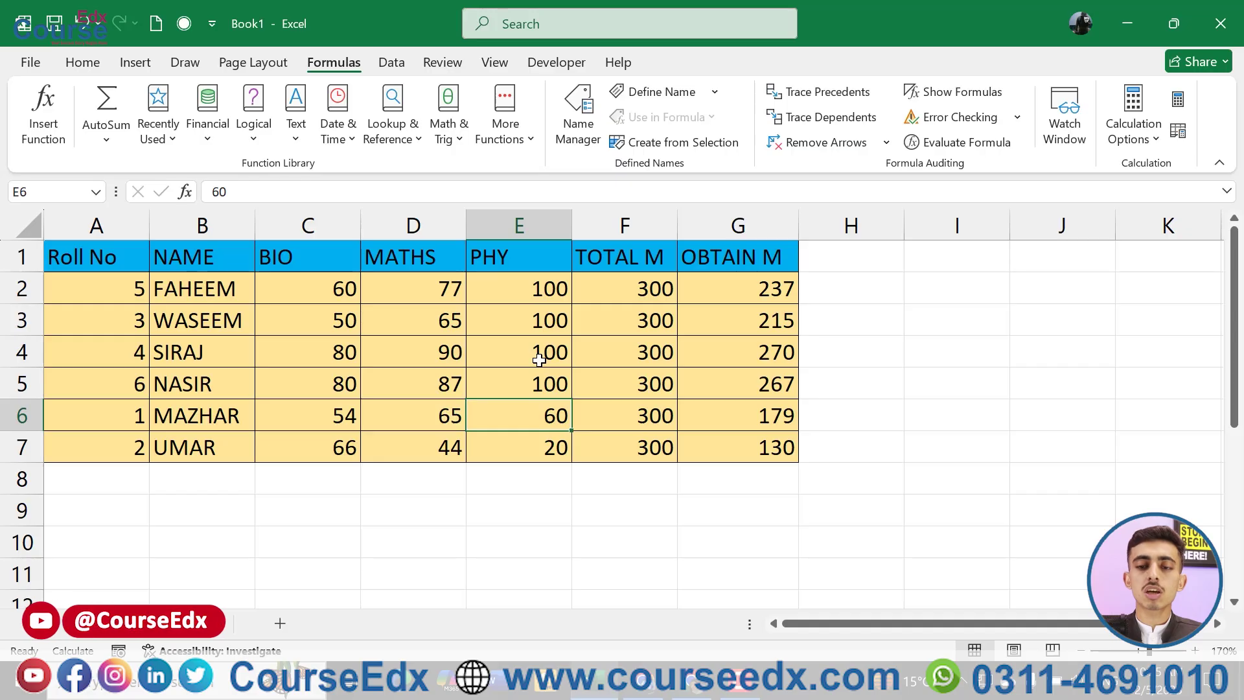
- On Sheet1, set the PHY mark in E5 to 60
left_click(540, 382)
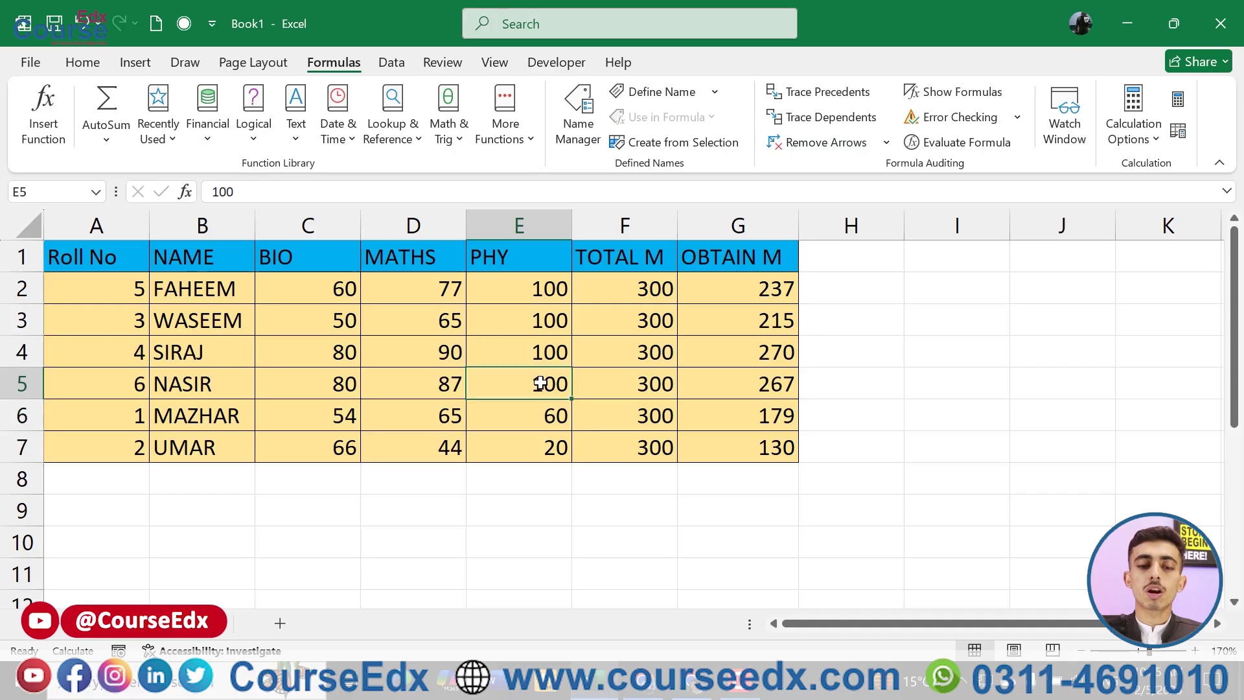
type("60")
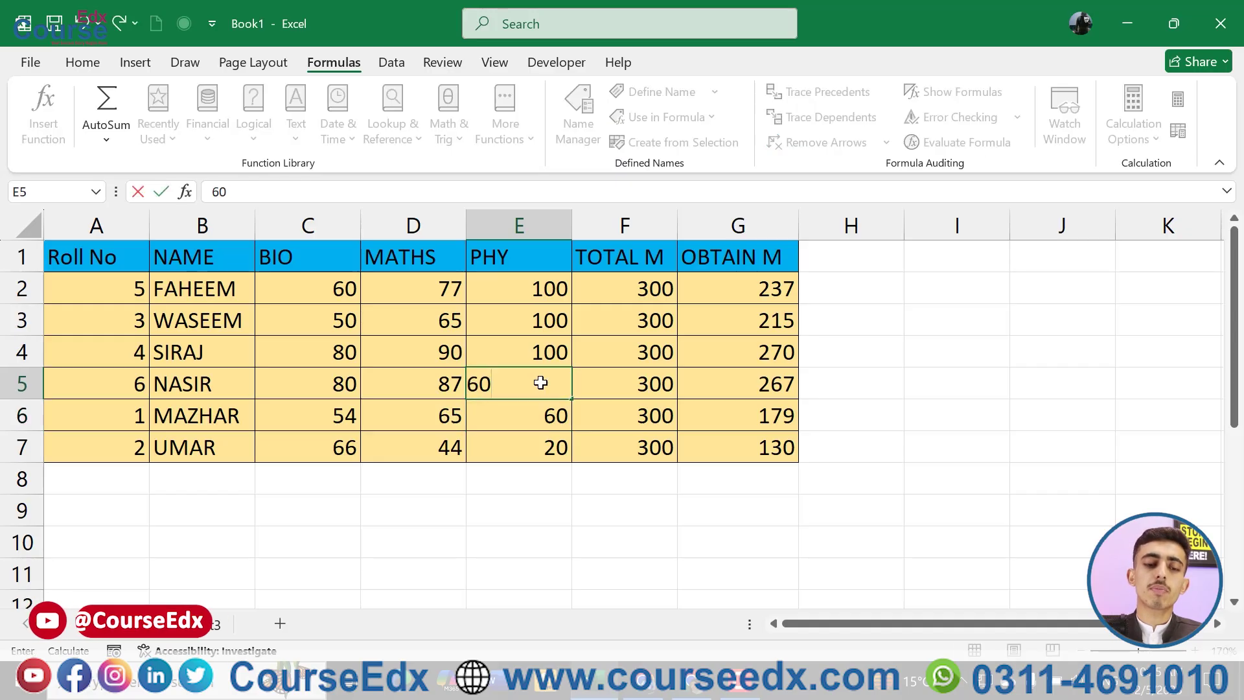
key("Return")
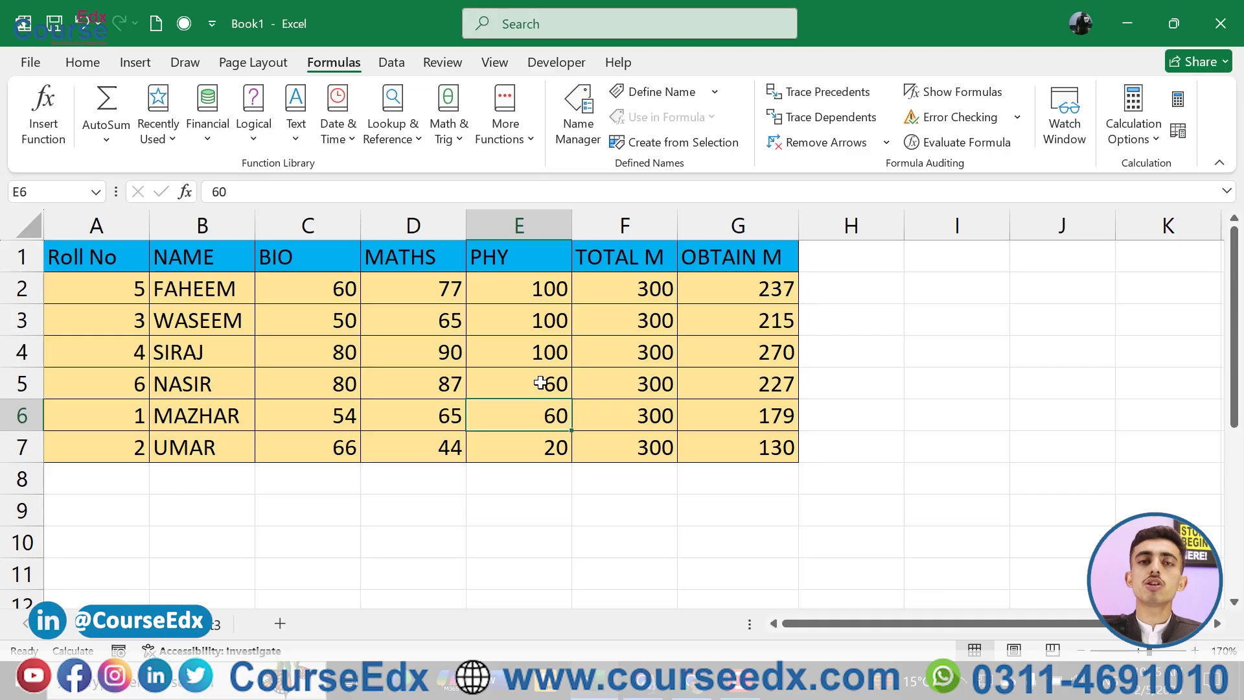